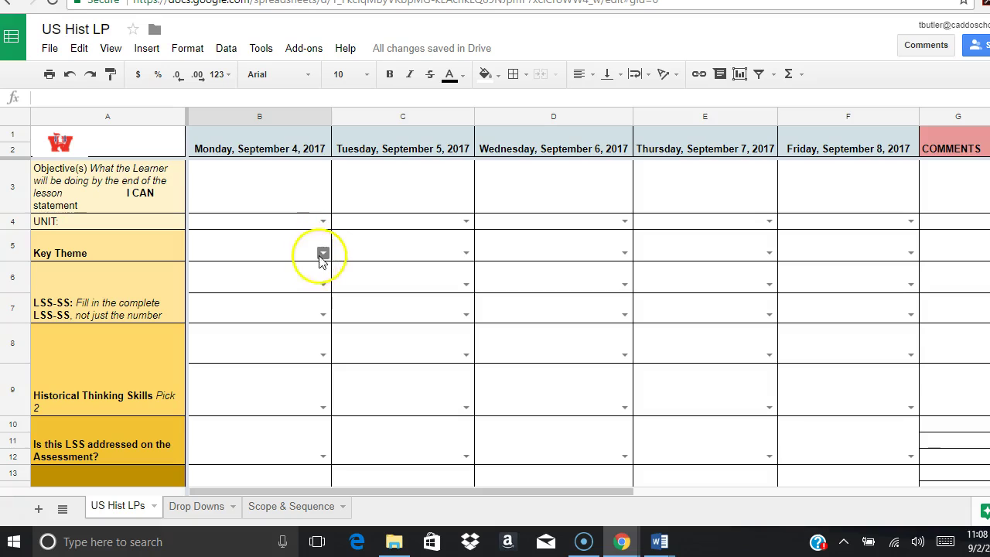
# Look at the Key Theme choices and then the Unit choices available for Monday, September 4.
pyautogui.click(324, 254)
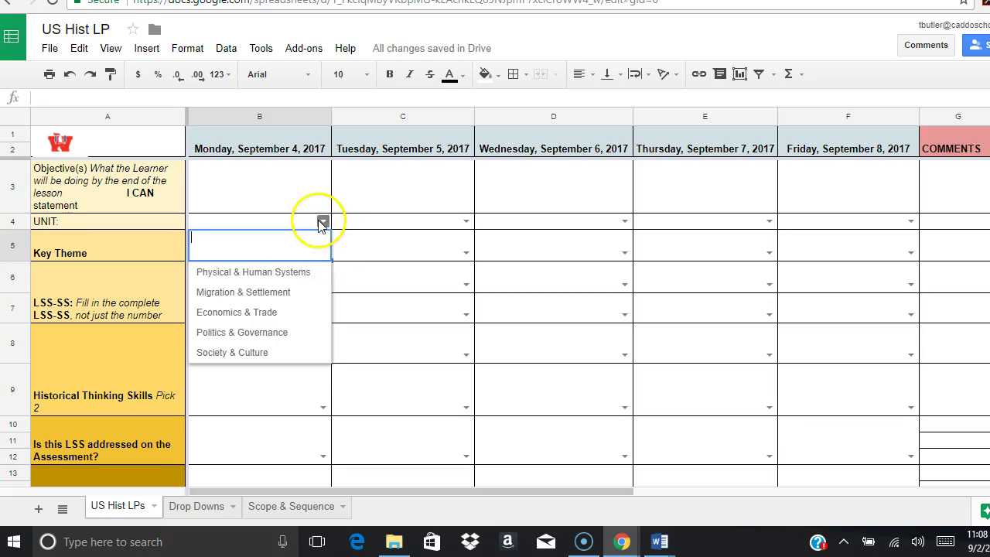
pyautogui.click(318, 220)
pyautogui.click(287, 207)
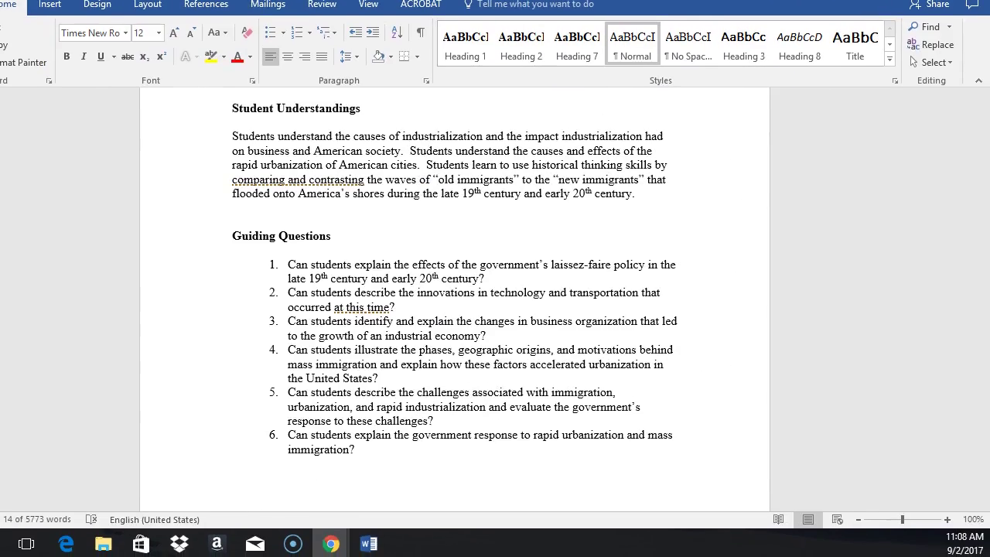
# View the beginning of the Unit 2: An Emerging Industrial Giant curriculum document in Word.
pyautogui.scroll(5, 301, 155)
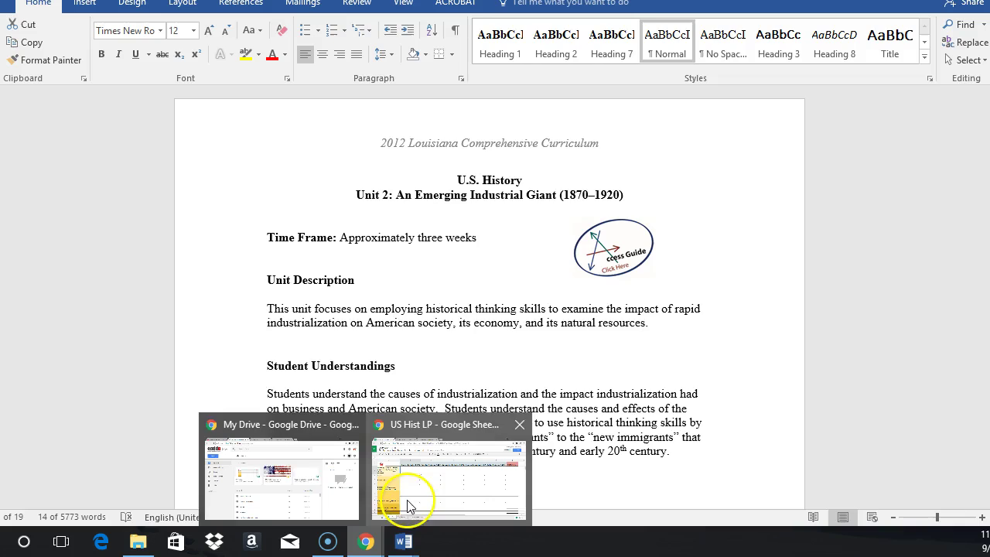
pyautogui.moveTo(404, 536)
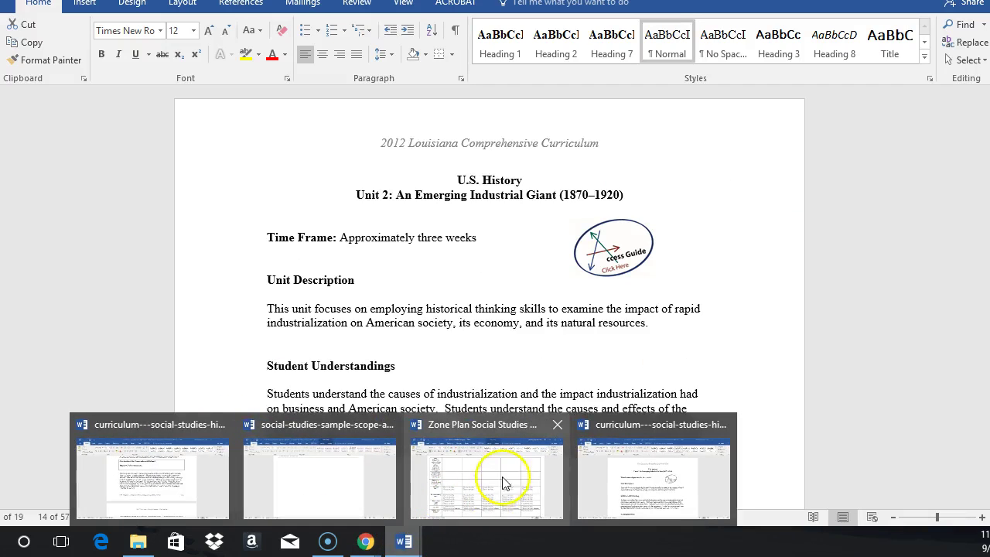
pyautogui.click(657, 485)
# Switch to the Unit 1 Western Expansion curriculum document and look through its activities back to the Sample Activities heading.
pyautogui.moveTo(403, 539)
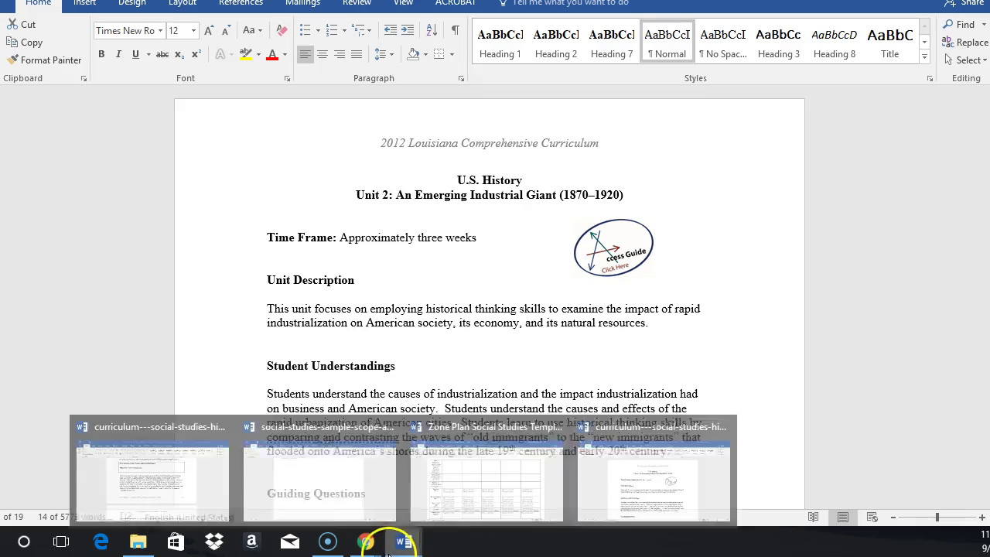
pyautogui.click(199, 480)
pyautogui.scroll(20, 380, 375)
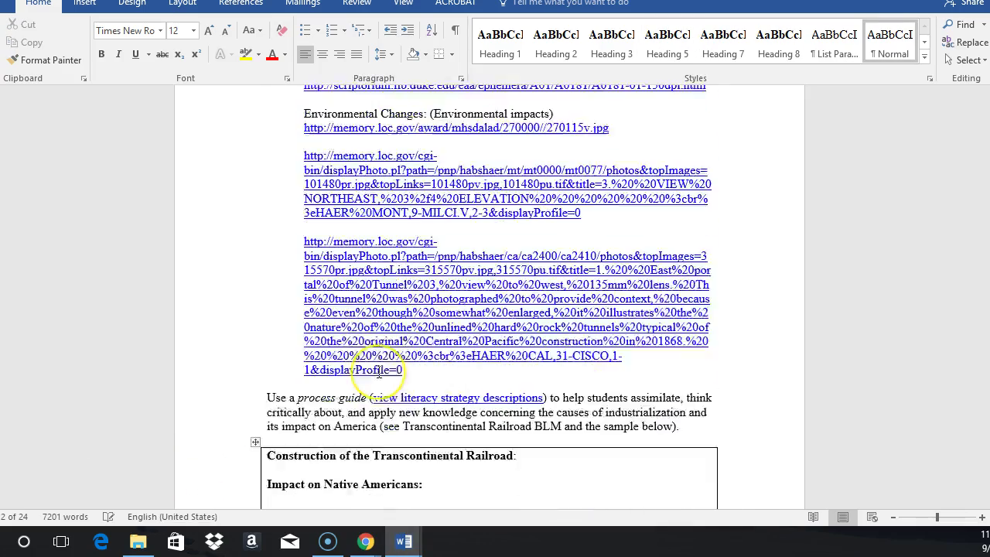
pyautogui.scroll(20, 380, 374)
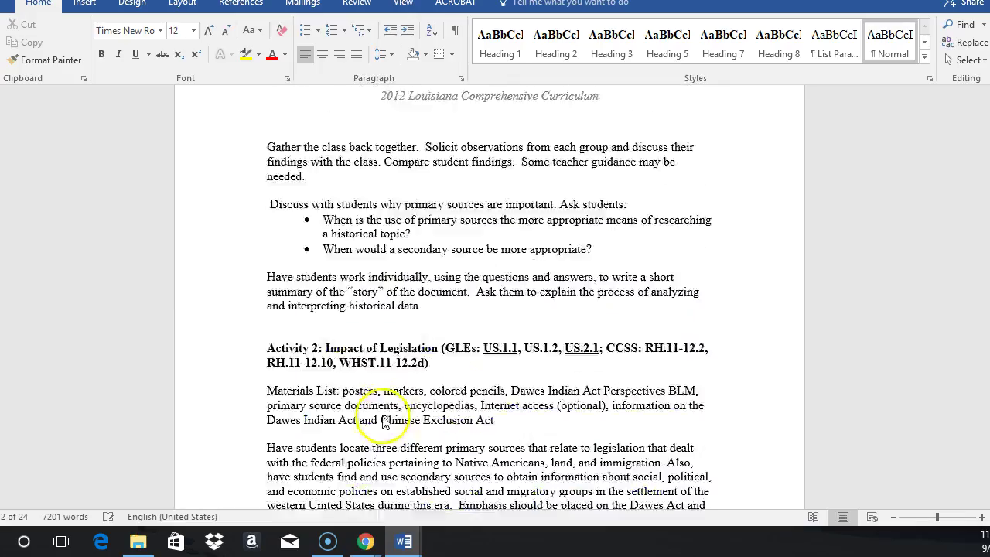
pyautogui.scroll(7, 396, 488)
# Switch to the social studies sample scope and sequence document and view the six-unit overview table.
pyautogui.moveTo(403, 539)
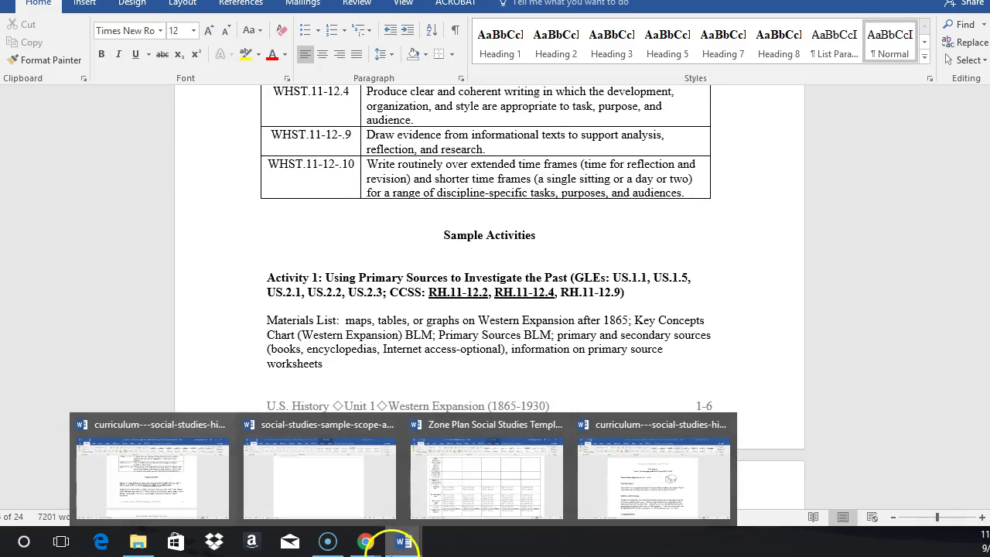
pyautogui.click(317, 493)
pyautogui.scroll(-5, 343, 431)
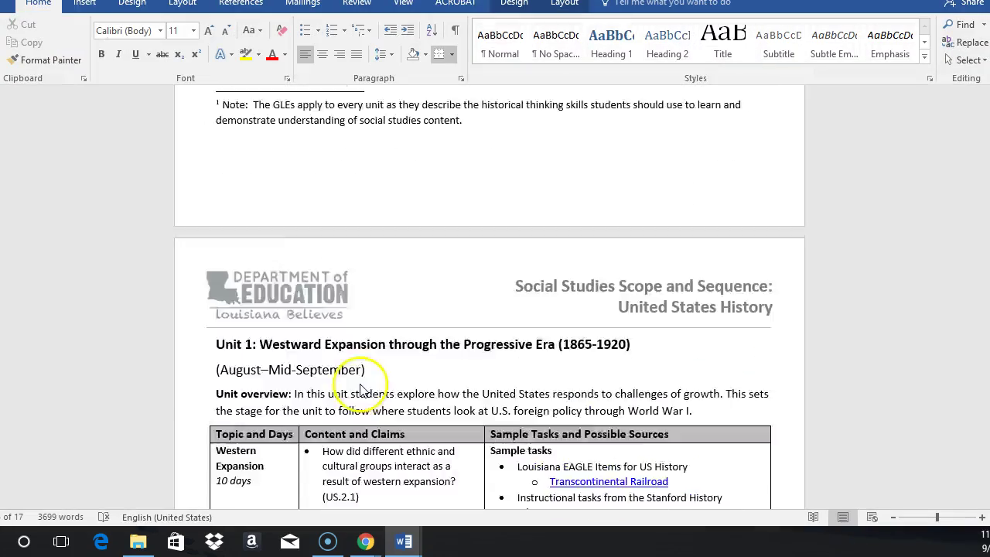
pyautogui.scroll(5, 365, 392)
pyautogui.scroll(-5, 371, 399)
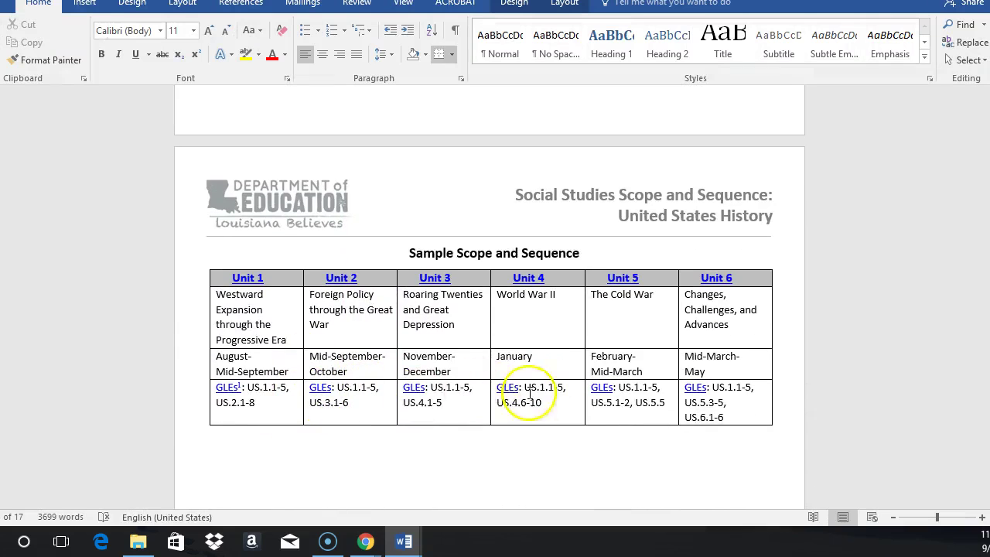
# View the Unit 1 topics table and highlight the Sample Tasks and Possible Sources cells for Western Expansion.
pyautogui.scroll(-10, 529, 395)
pyautogui.scroll(-3, 452, 382)
pyautogui.scroll(-1, 452, 384)
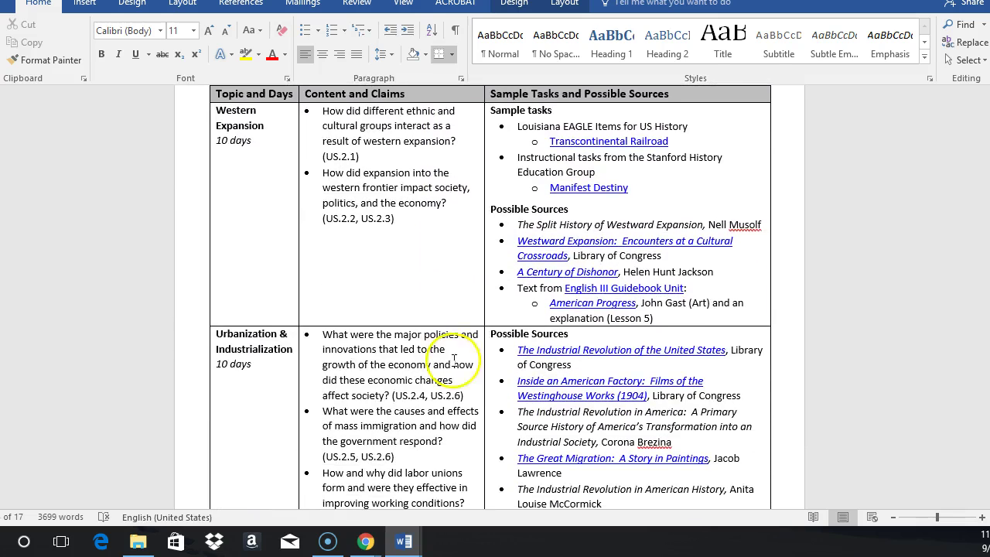
pyautogui.scroll(1, 588, 170)
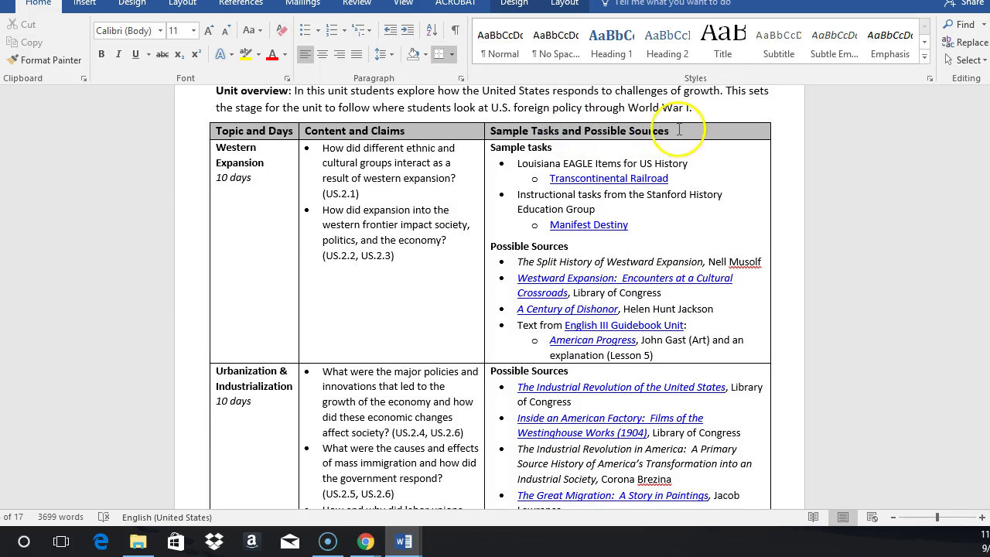
pyautogui.moveTo(587, 133); pyautogui.dragTo(517, 146)
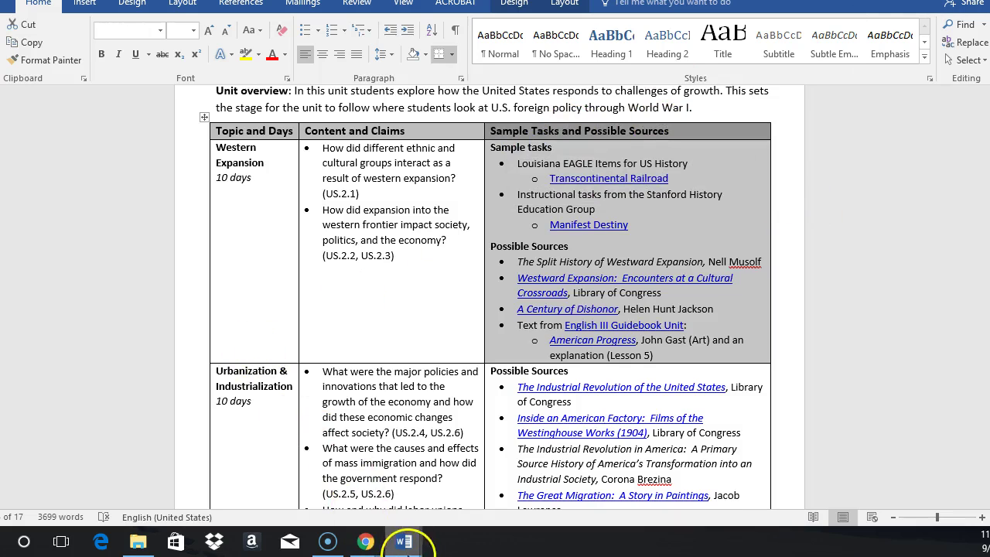
# Return to the Unit 2: An Emerging Industrial Giant curriculum document.
pyautogui.click(402, 540)
pyautogui.moveTo(575, 495)
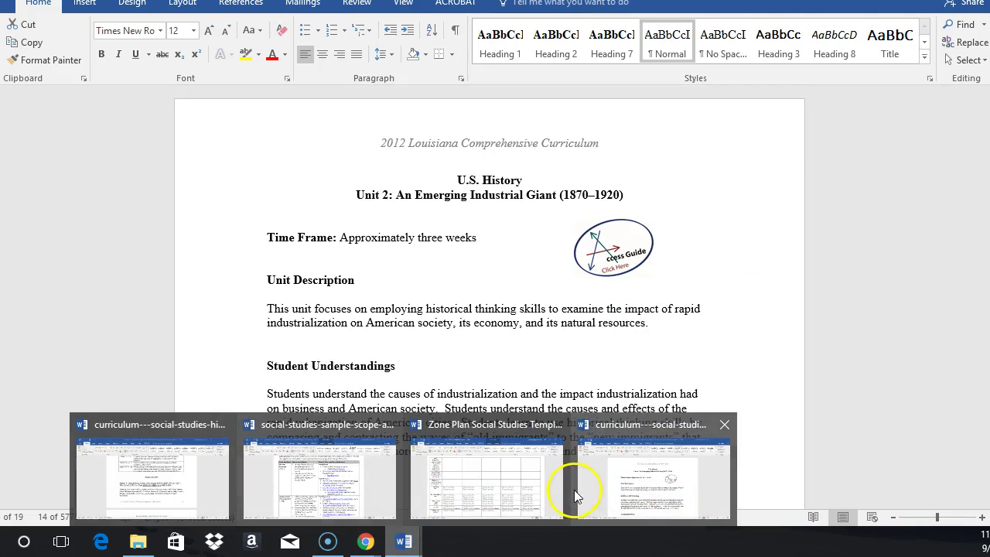
pyautogui.click(635, 495)
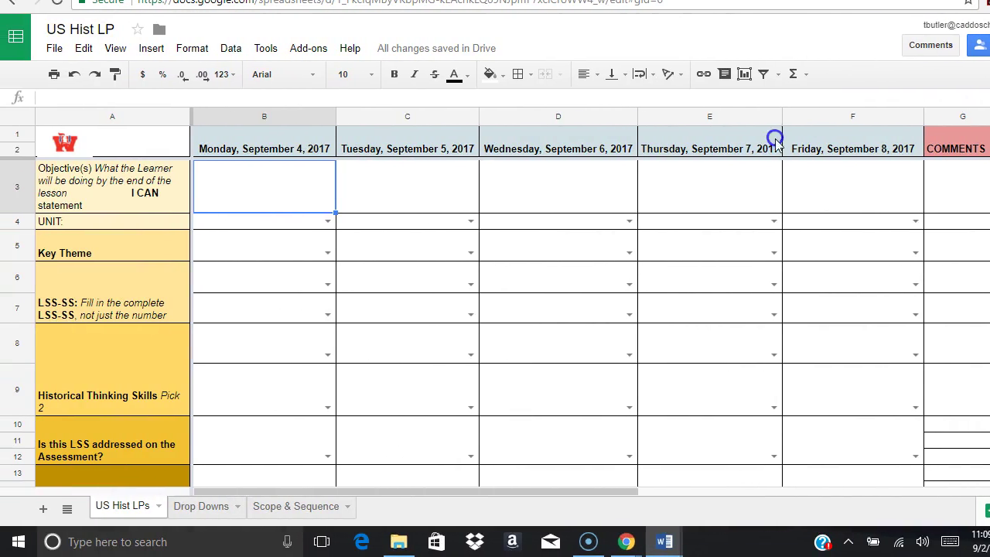
# In the US Hist LP spreadsheet, view the list of units offered for Monday's UNIT cell without choosing one.
pyautogui.click(255, 259)
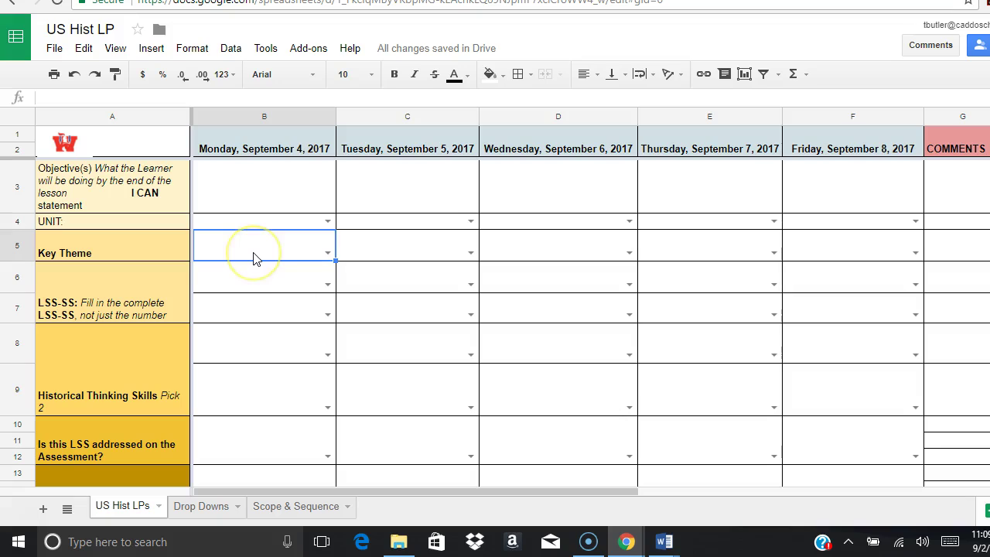
pyautogui.click(328, 222)
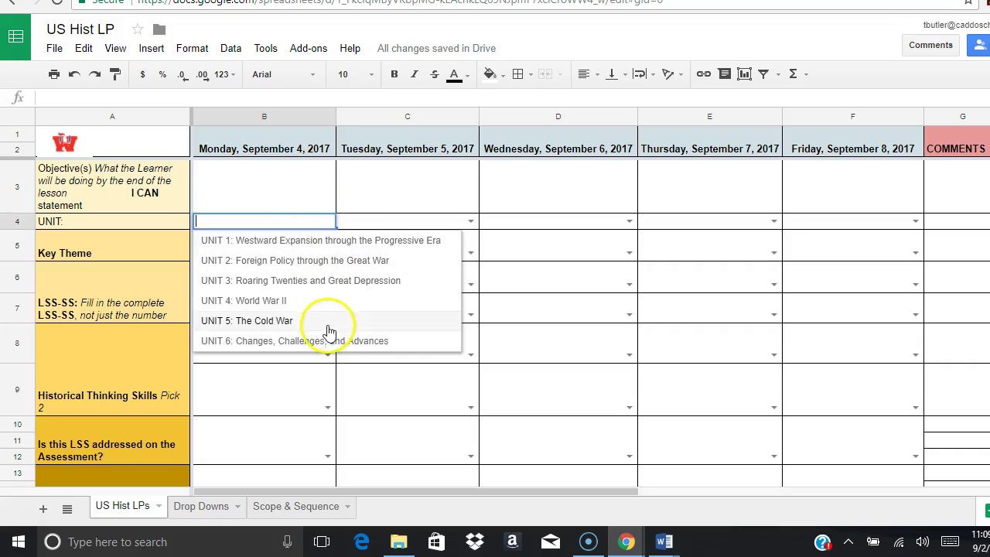
pyautogui.click(287, 201)
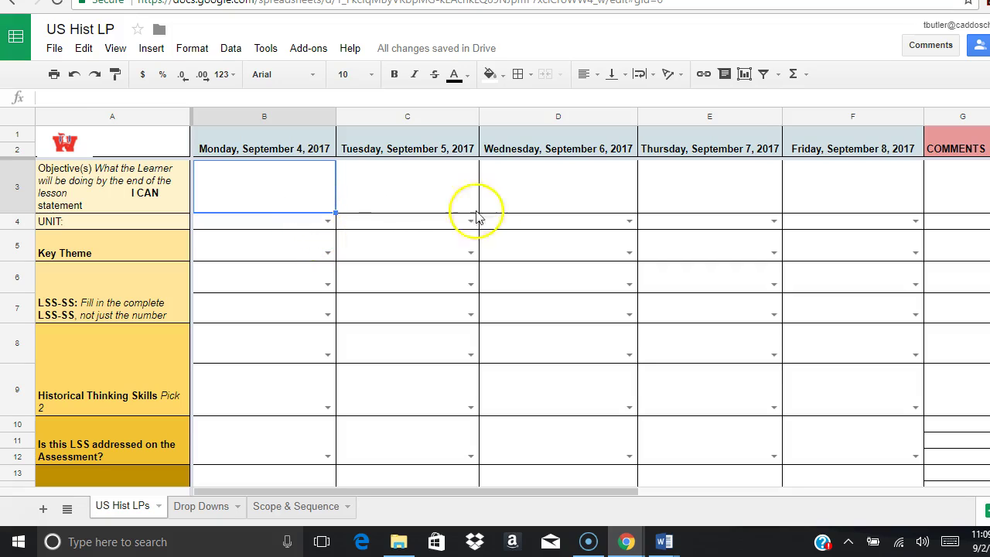
pyautogui.click(358, 196)
pyautogui.click(307, 206)
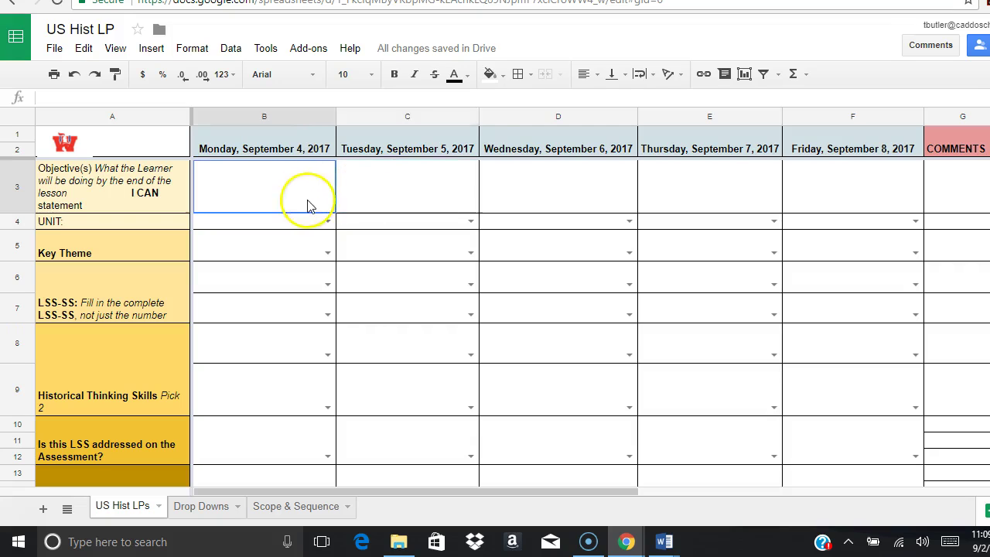
pyautogui.click(433, 177)
pyautogui.click(322, 201)
pyautogui.click(370, 196)
pyautogui.click(309, 204)
# Review Monday's unit list again and its key theme list, leaving both cells empty.
pyautogui.click(328, 221)
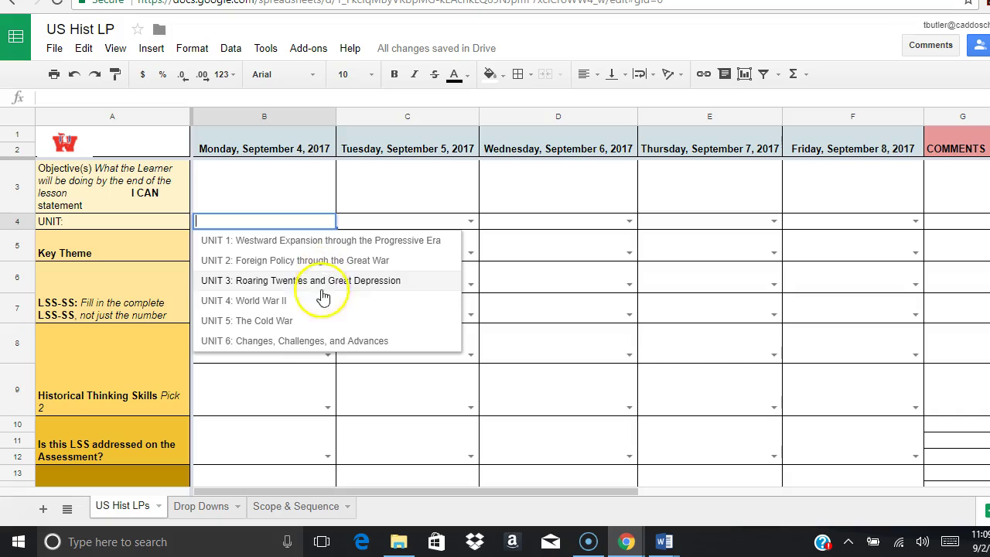
pyautogui.click(281, 203)
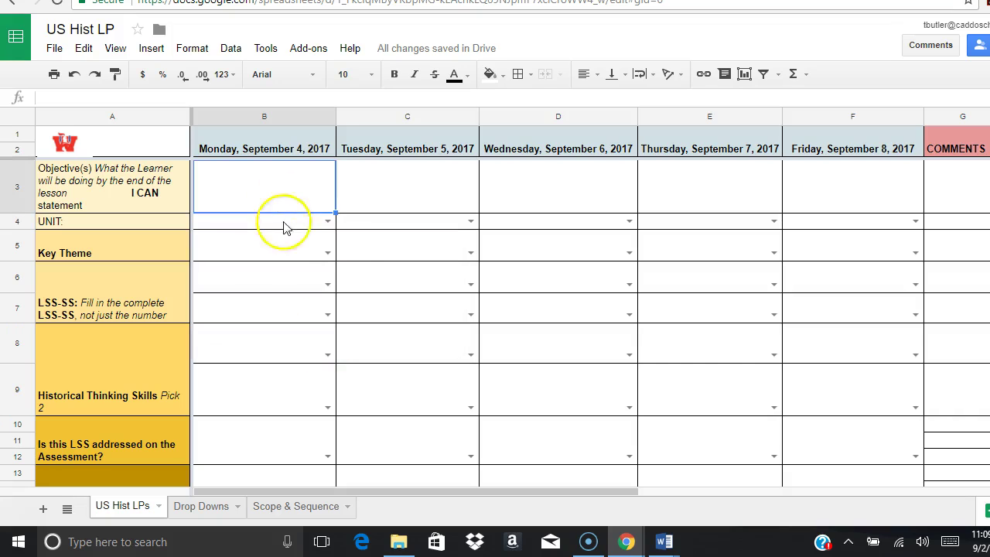
pyautogui.click(328, 252)
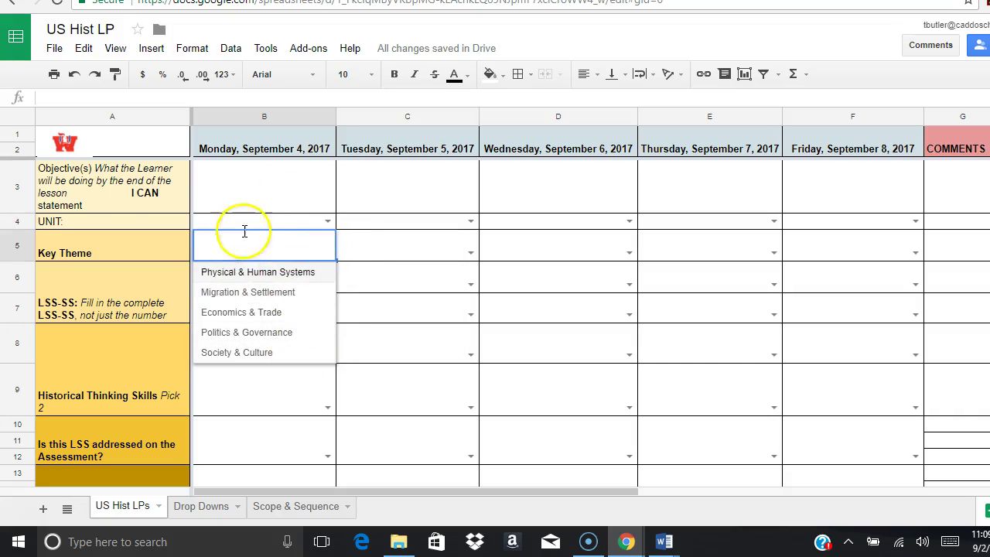
pyautogui.click(239, 193)
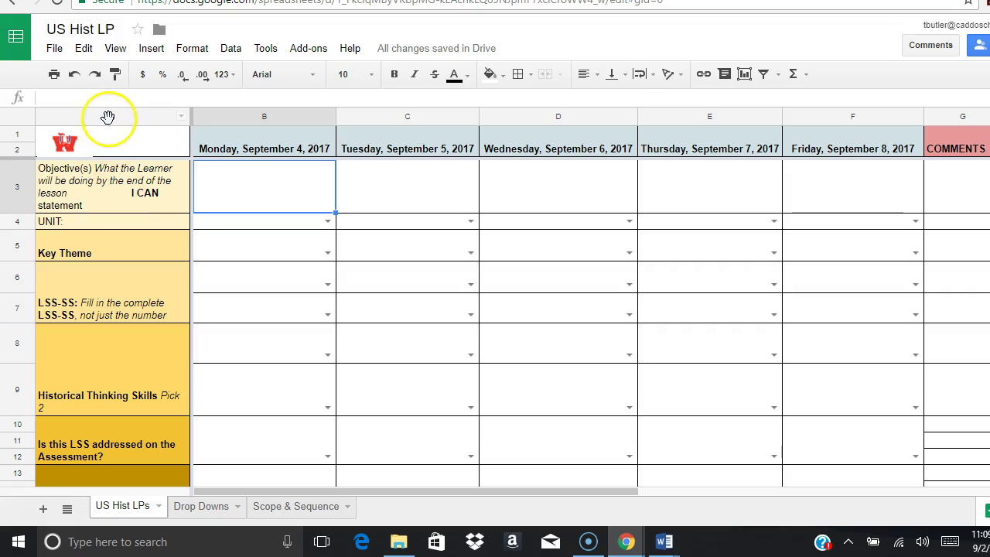
pyautogui.click(108, 116)
pyautogui.click(251, 198)
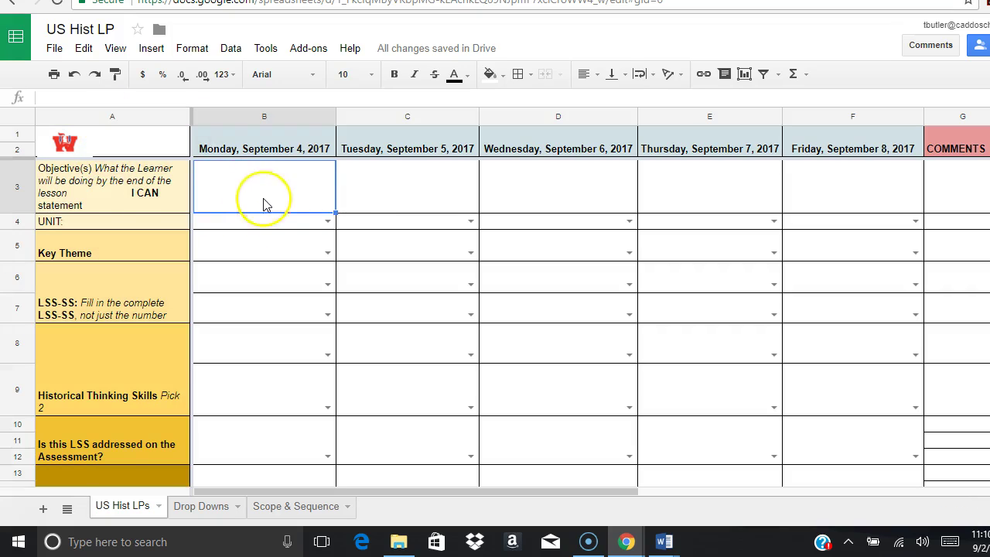
pyautogui.click(347, 255)
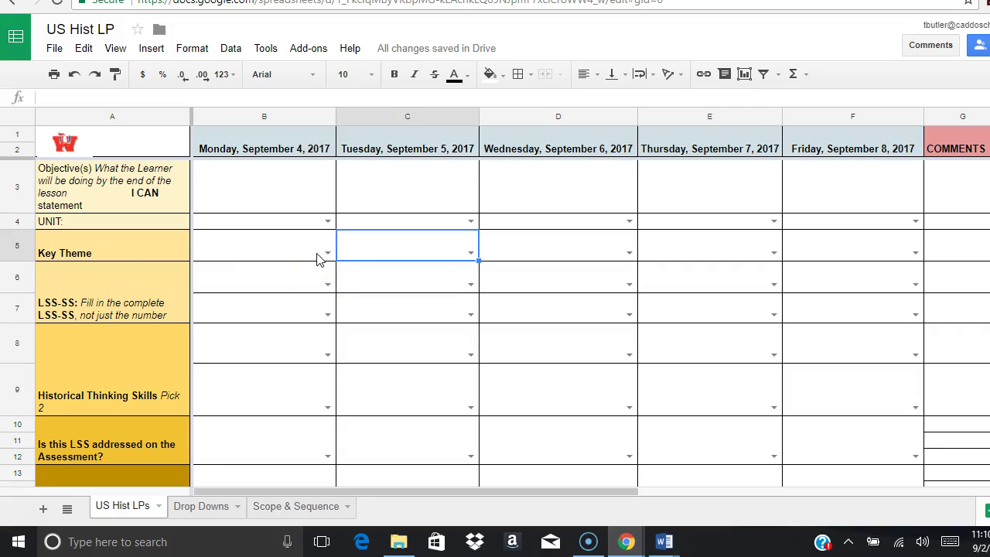
pyautogui.scroll(-1, 317, 259)
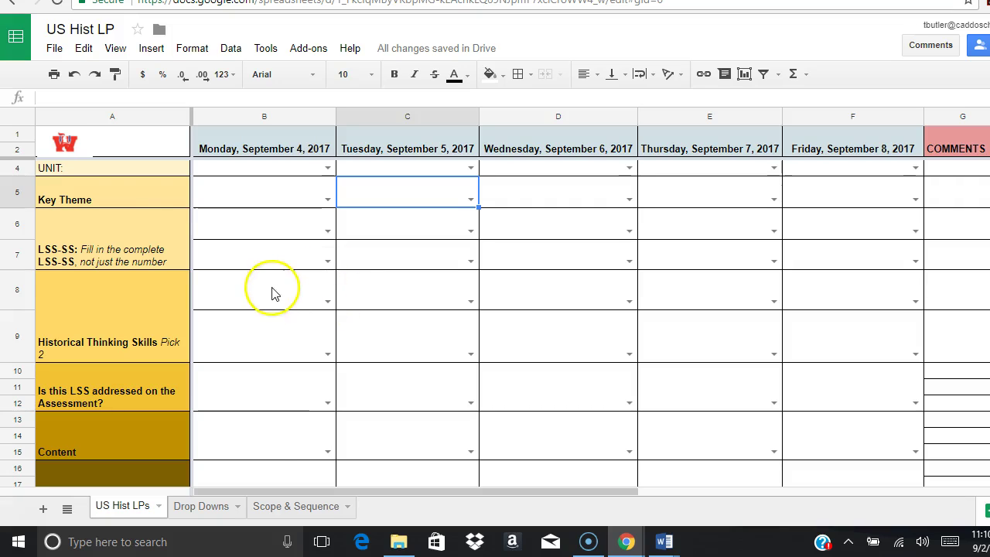
pyautogui.scroll(1, 272, 291)
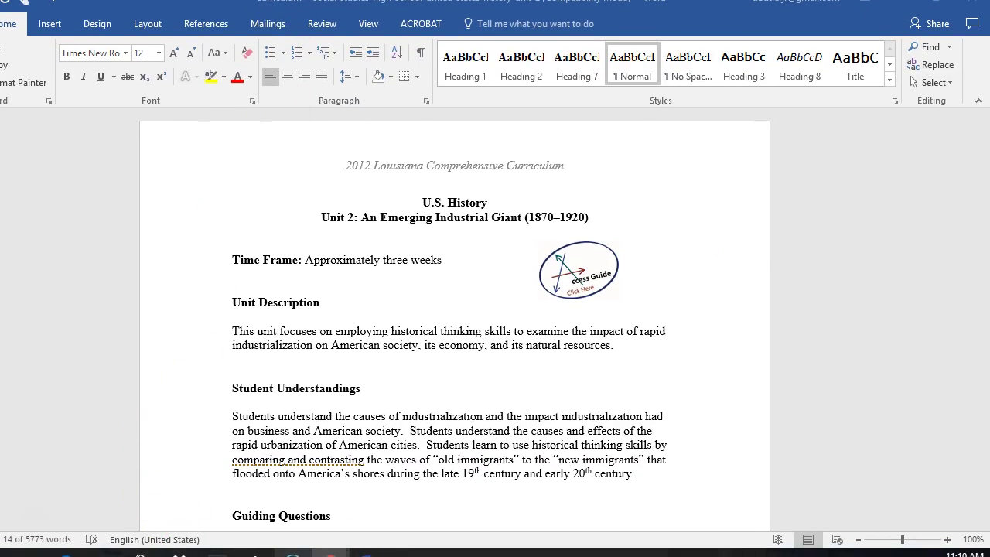
# Switch to the scope and sequence document in Word and examine the Unit 1 topics, their days and content claims.
pyautogui.moveTo(368, 551)
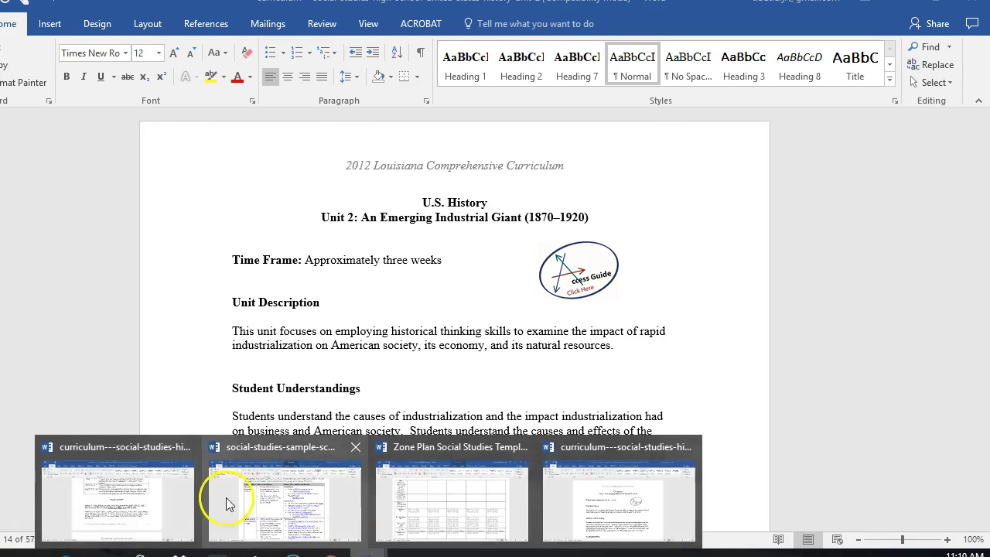
pyautogui.click(240, 516)
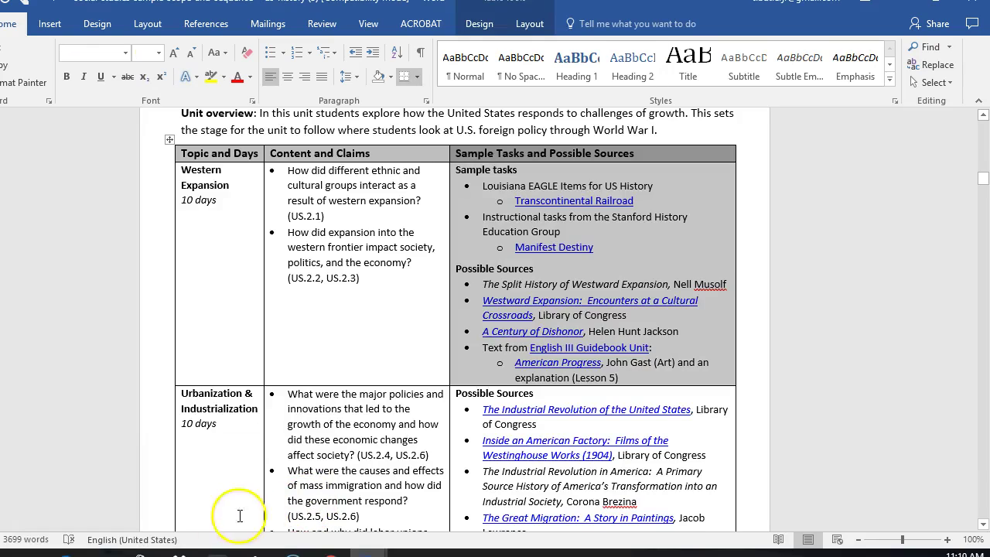
pyautogui.click(331, 313)
pyautogui.scroll(-3, 237, 219)
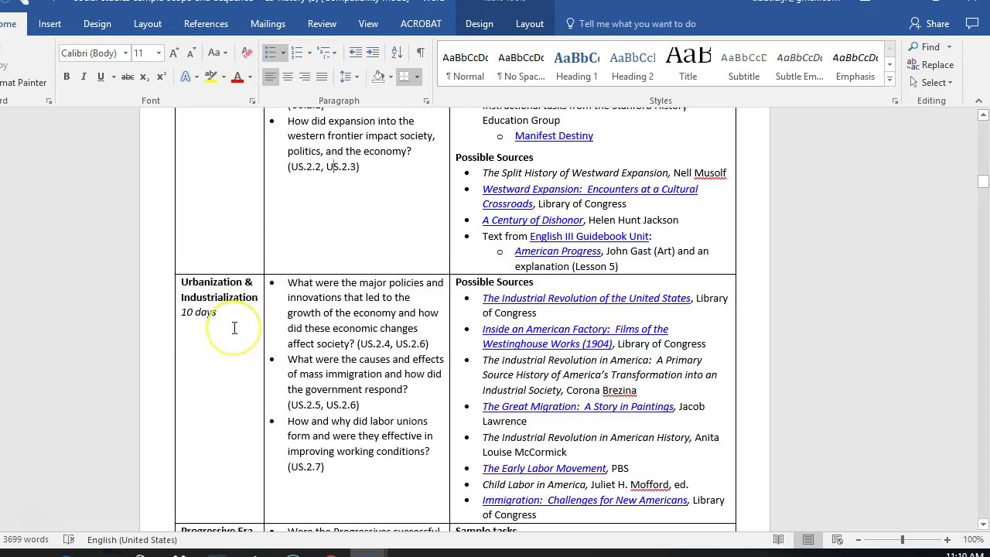
pyautogui.scroll(-6, 234, 327)
pyautogui.scroll(-11, 223, 341)
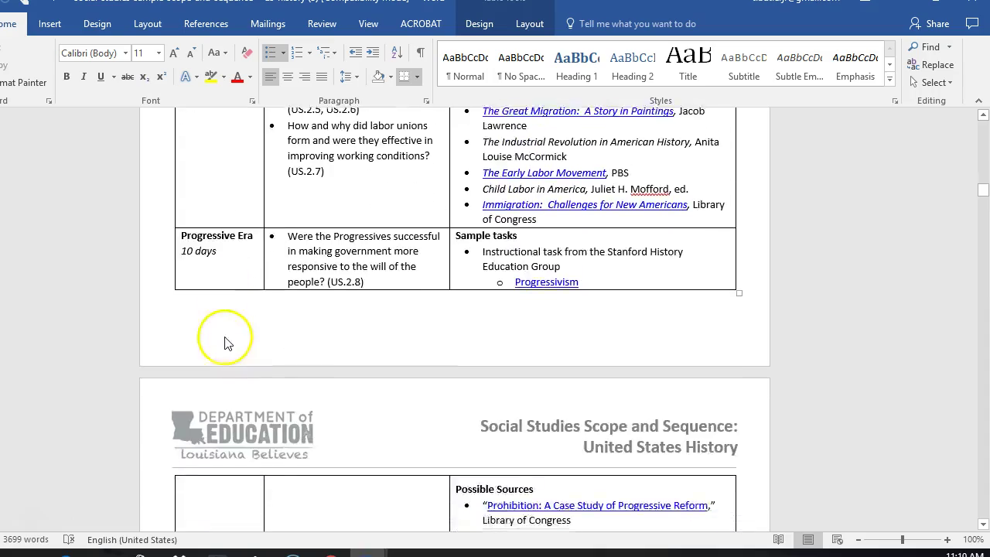
pyautogui.scroll(20, 224, 342)
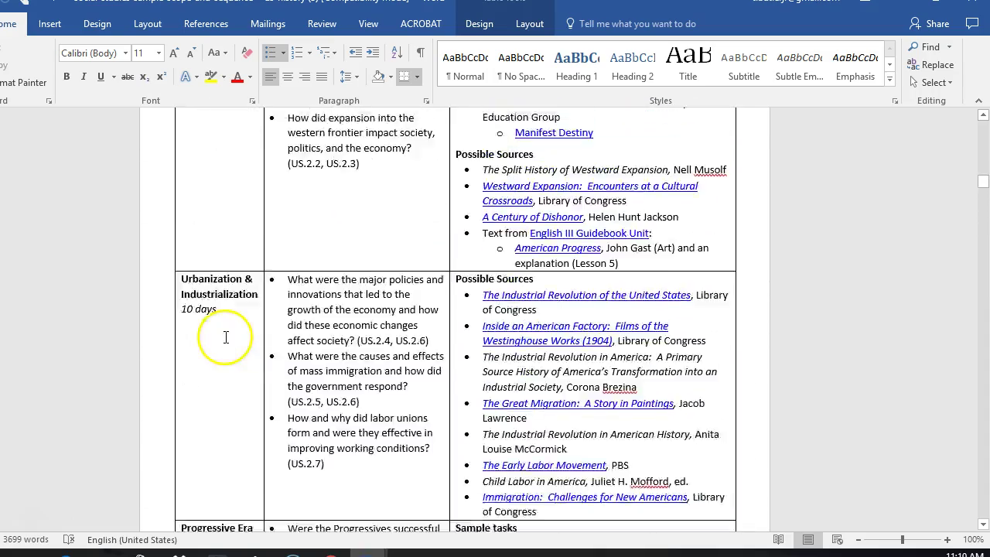
pyautogui.scroll(-5, 225, 342)
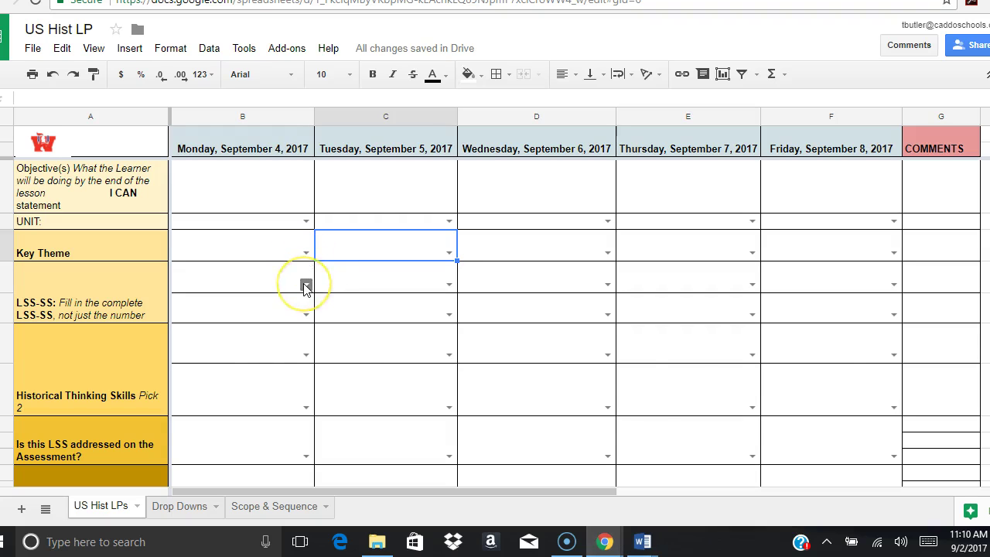
# In the US Hist LP spreadsheet, view the standards offered in Monday's first LSS-SS cell without choosing one.
pyautogui.click(305, 285)
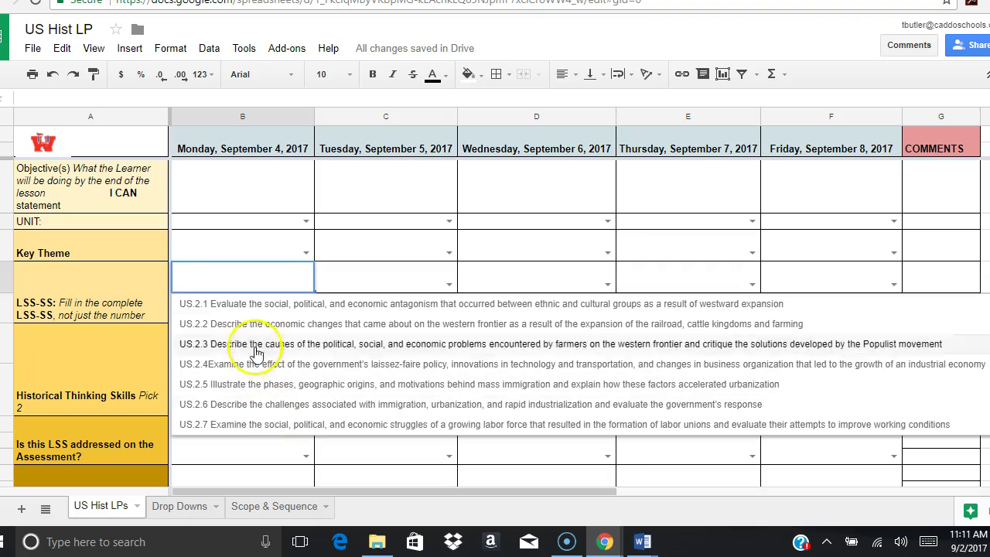
pyautogui.click(255, 192)
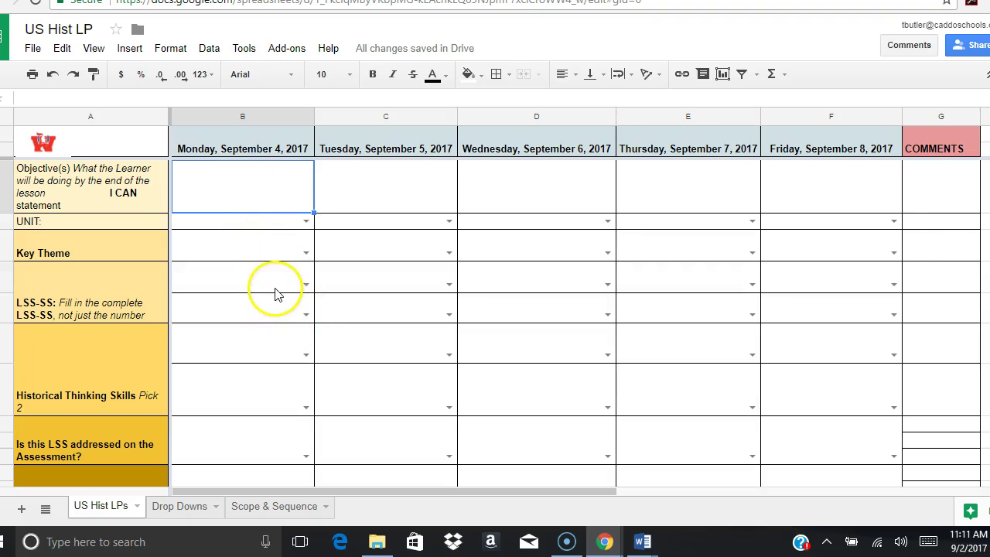
# Set the grouping for Monday's guided activities to Whole Group.
pyautogui.scroll(-10, 294, 243)
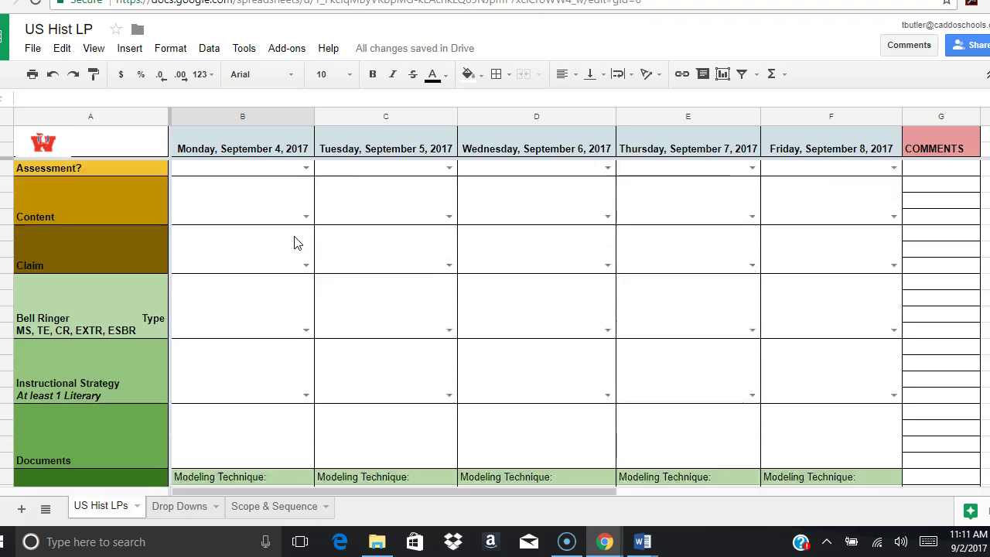
pyautogui.scroll(-5, 294, 243)
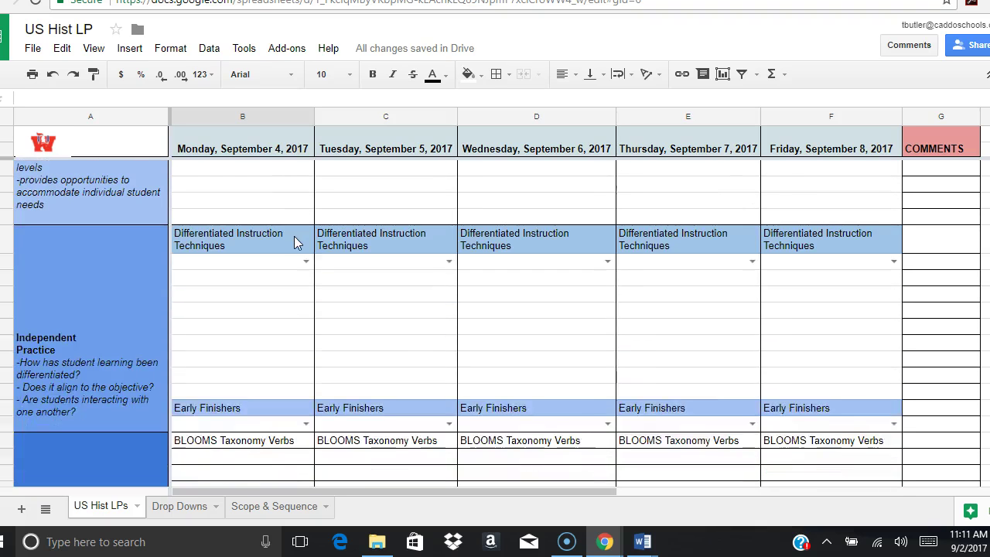
pyautogui.scroll(4, 294, 242)
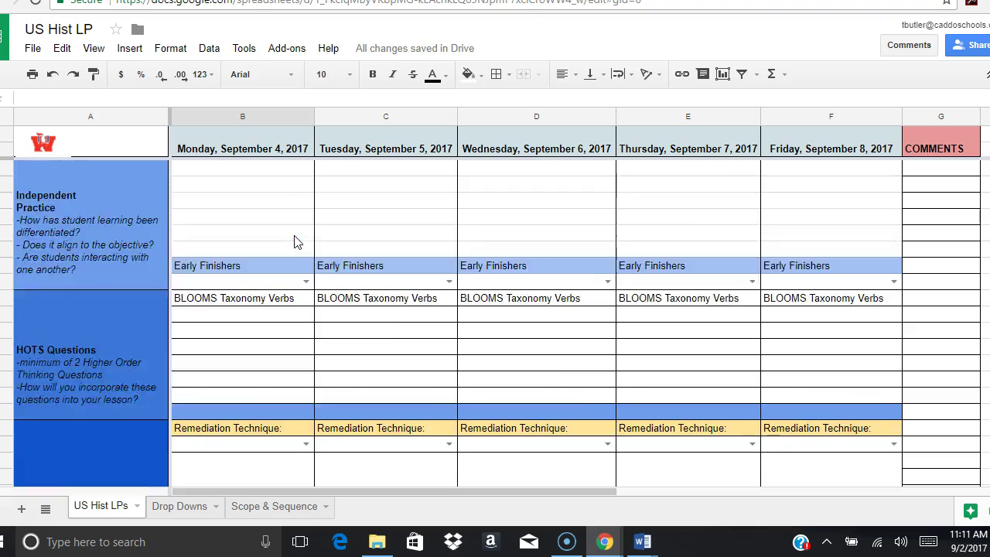
pyautogui.scroll(4, 301, 248)
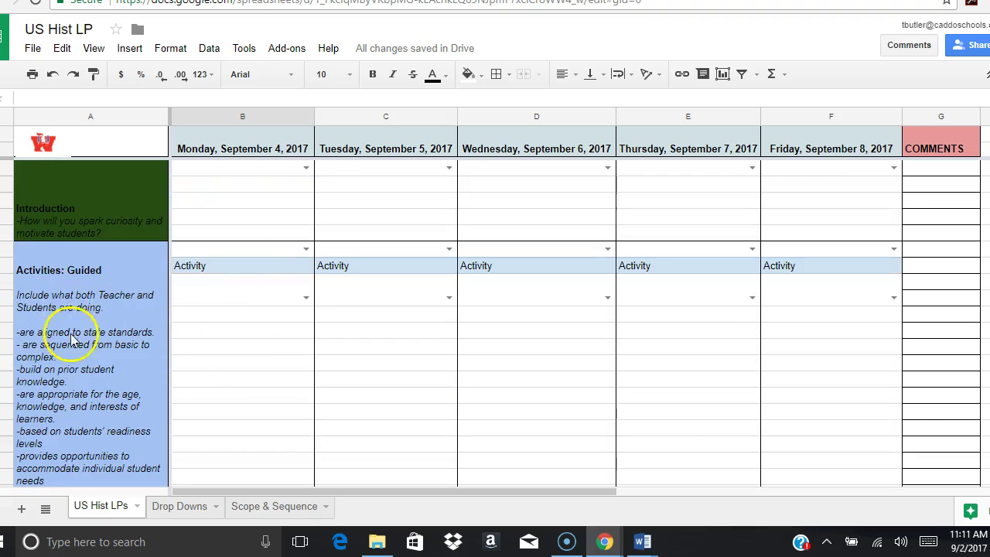
pyautogui.click(306, 249)
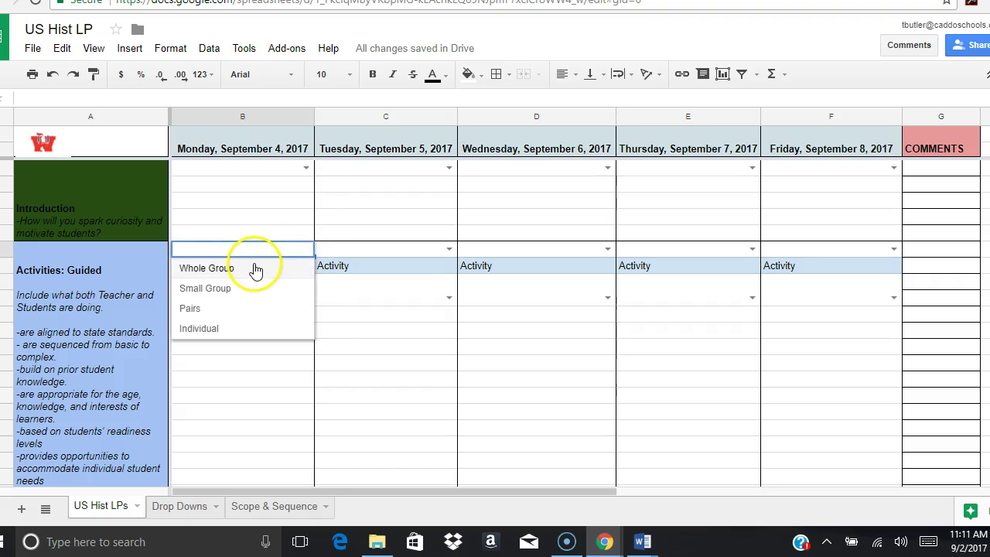
pyautogui.click(256, 270)
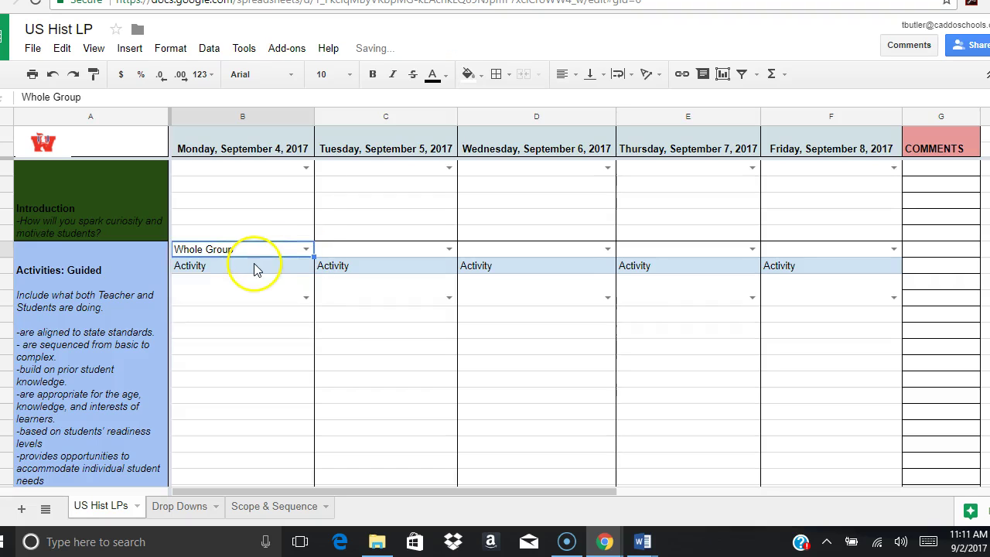
# Choose "Unit II, Activity 1, Indistrial Giant Vocabulary" as Monday's guided activity and enter "Estimated Tim of Activity" in the cell beneath it.
pyautogui.click(306, 299)
pyautogui.scroll(-3, 321, 325)
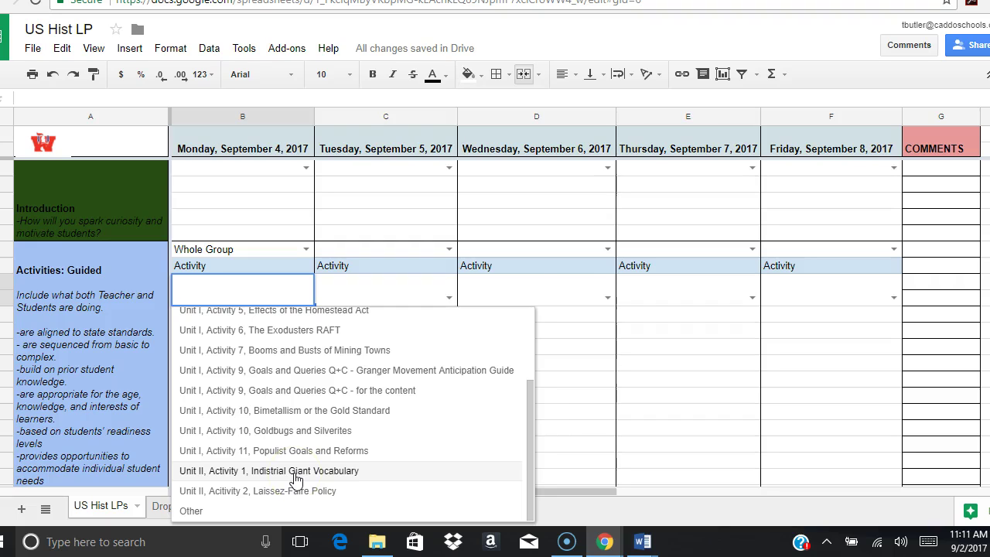
pyautogui.click(296, 480)
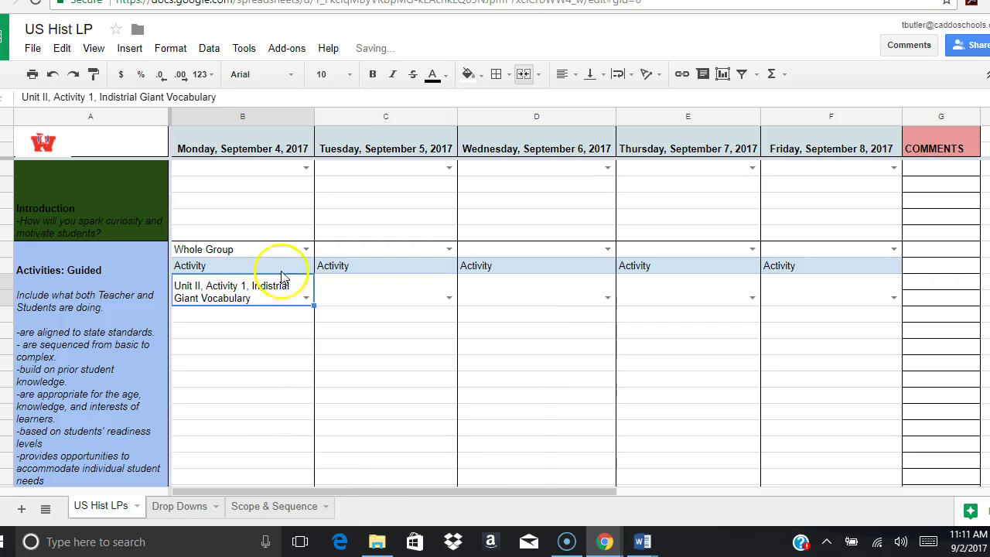
pyautogui.click(280, 320)
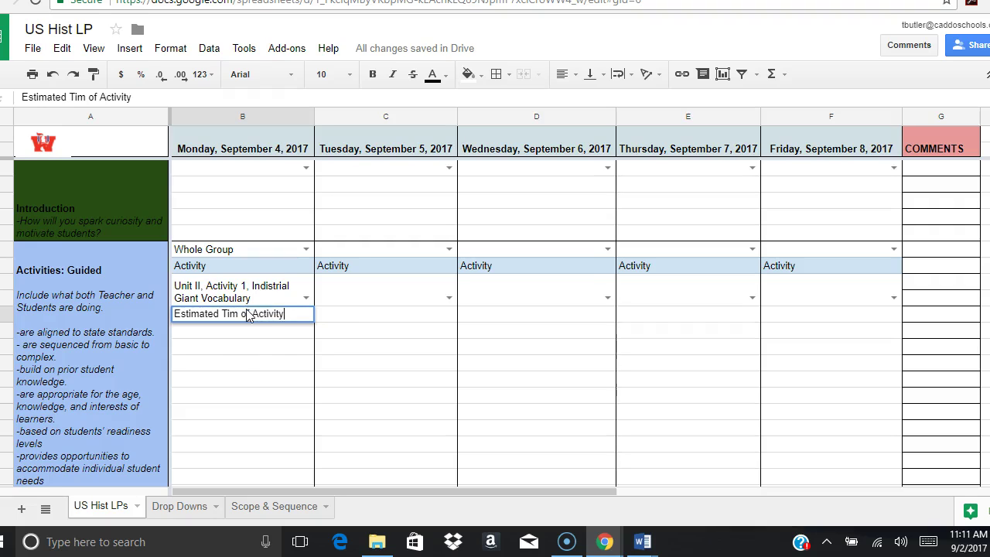
# Open data validation for the cell below Monday's estimated time label and start choosing the source range for its list.
pyautogui.click(242, 335)
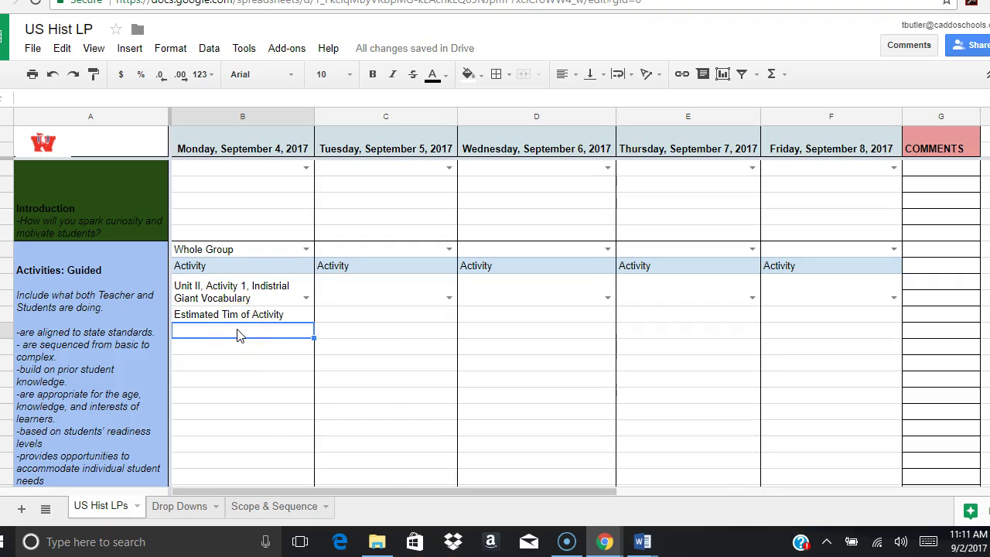
pyautogui.rightClick(238, 334)
pyautogui.scroll(-3, 309, 356)
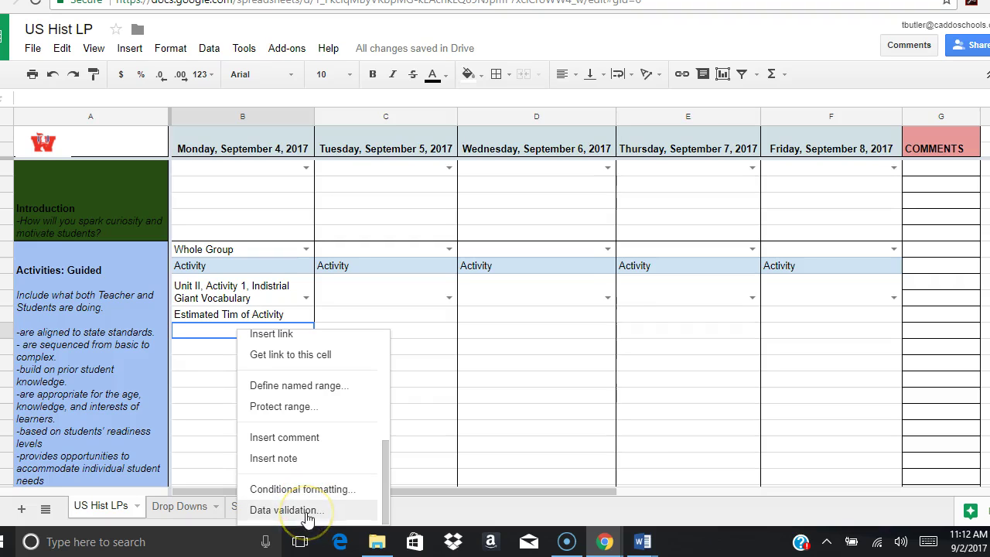
pyautogui.click(283, 510)
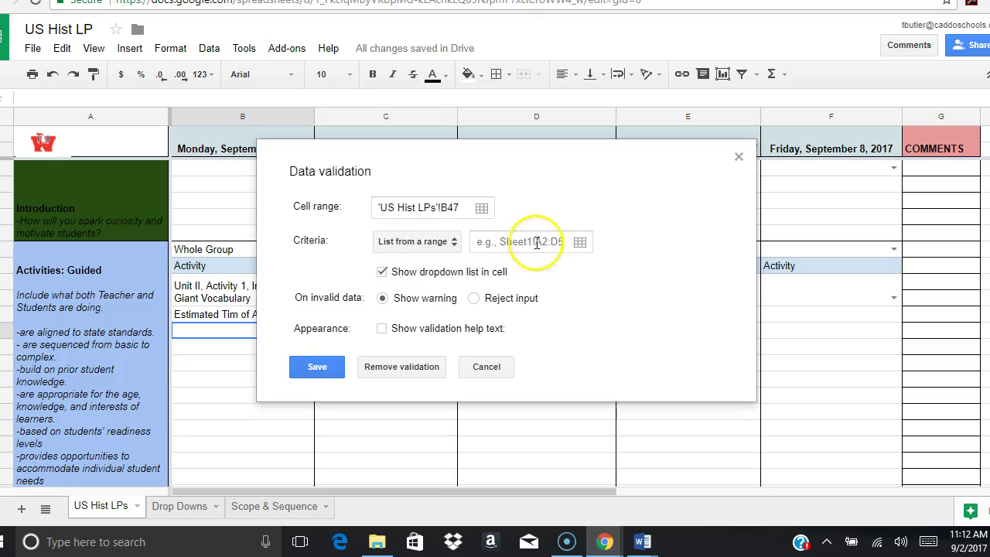
pyautogui.click(580, 244)
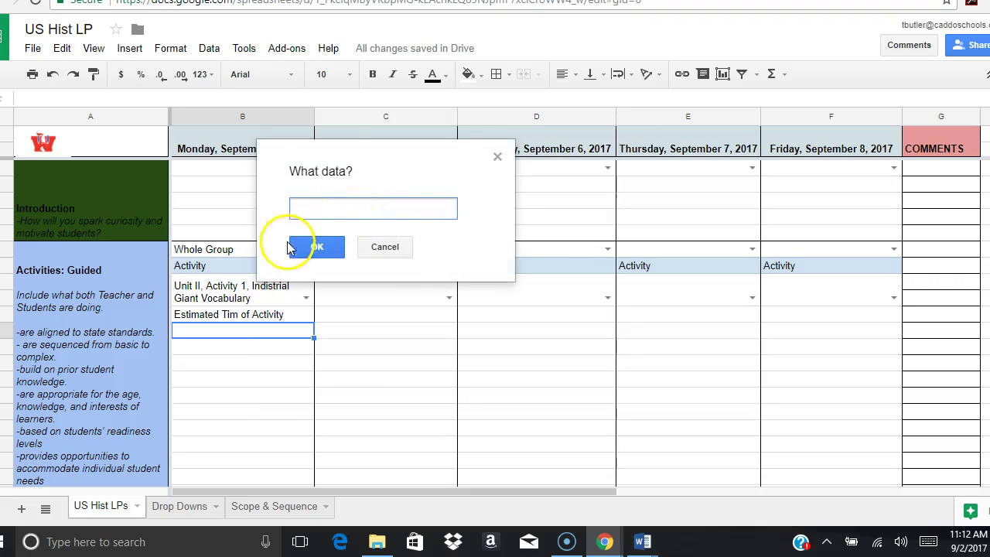
# Use the Activity Time entries in C12:C19 of the Drop Downs sheet as the dropdown source and save the validation.
pyautogui.click(172, 510)
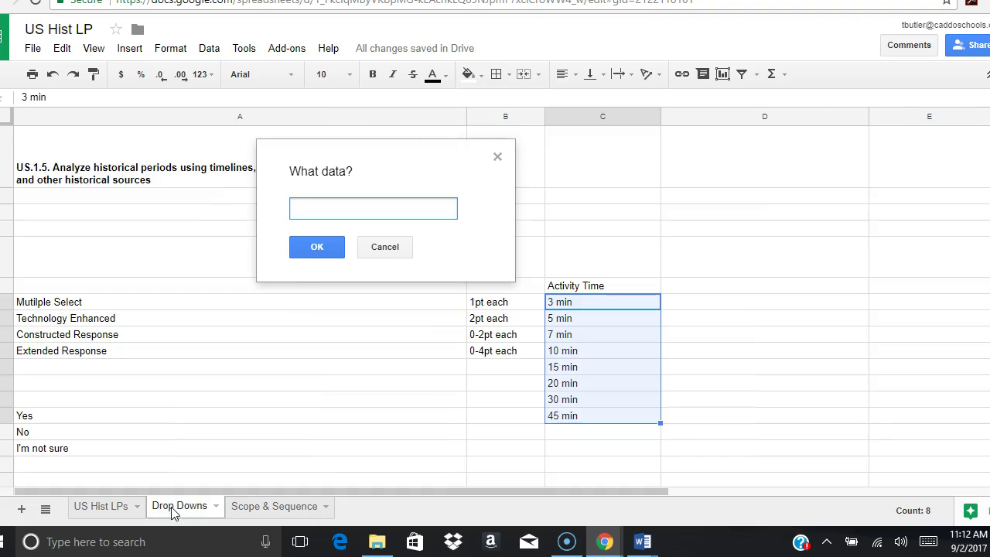
pyautogui.click(604, 307)
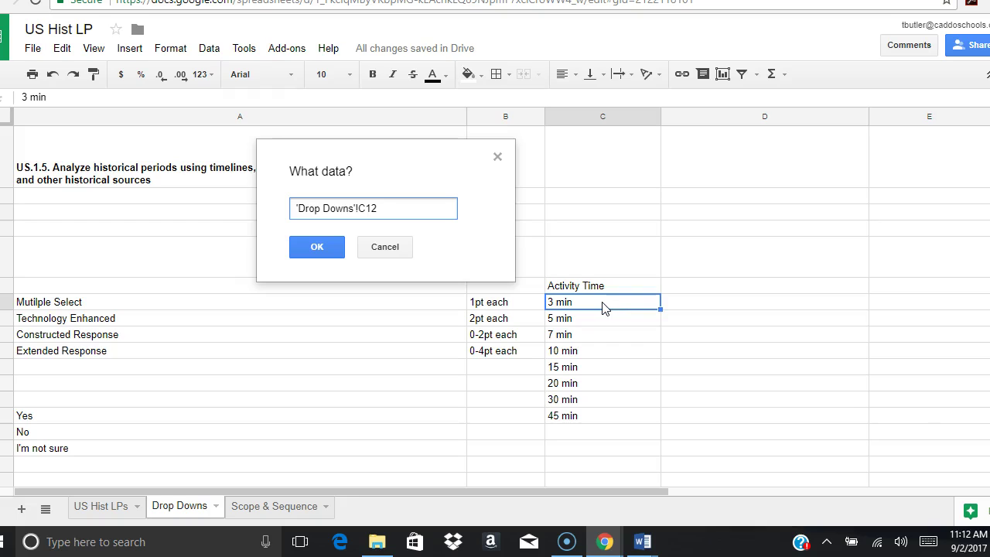
pyautogui.hotkey('shift', 'Down')
pyautogui.hotkey('shift', 'Down')
pyautogui.hotkey('shift', 'Down')
pyautogui.hotkey('shift', 'Down')
pyautogui.hotkey('shift', 'Down')
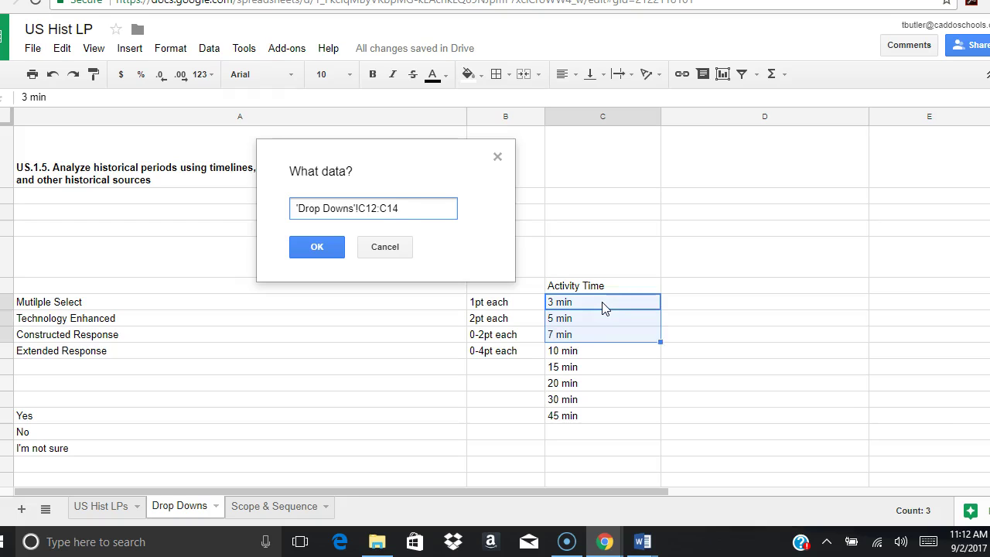
pyautogui.hotkey('shift', 'Down')
pyautogui.hotkey('shift', 'Down')
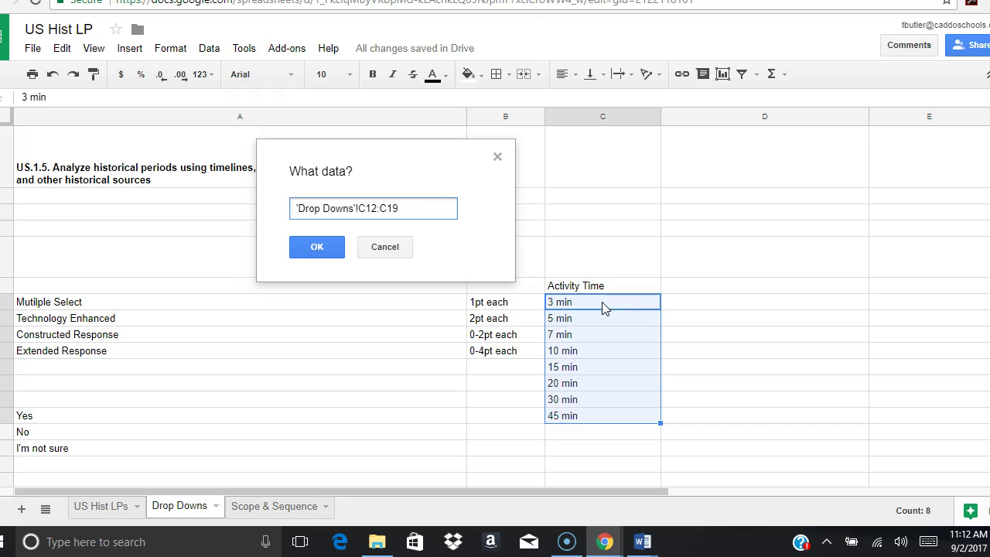
pyautogui.click(317, 247)
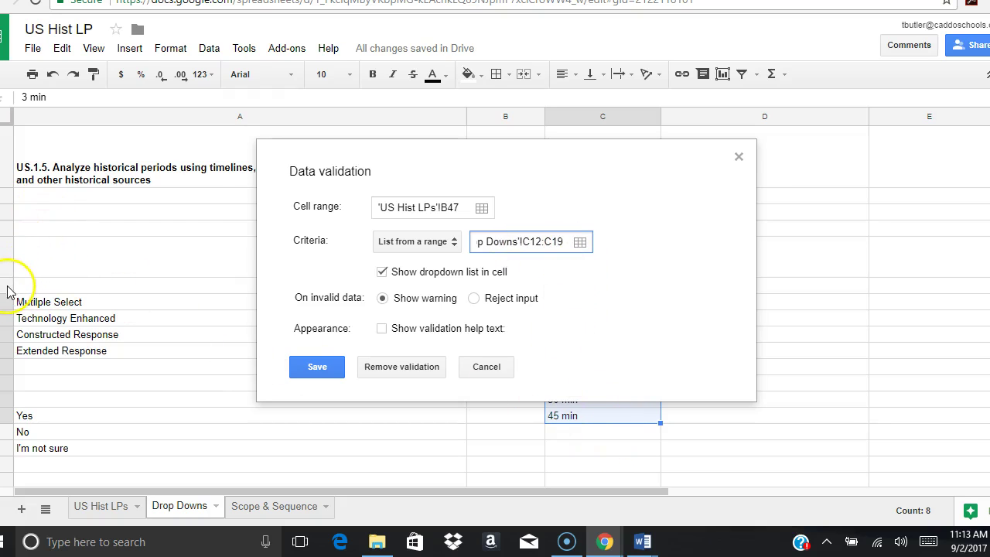
pyautogui.click(306, 371)
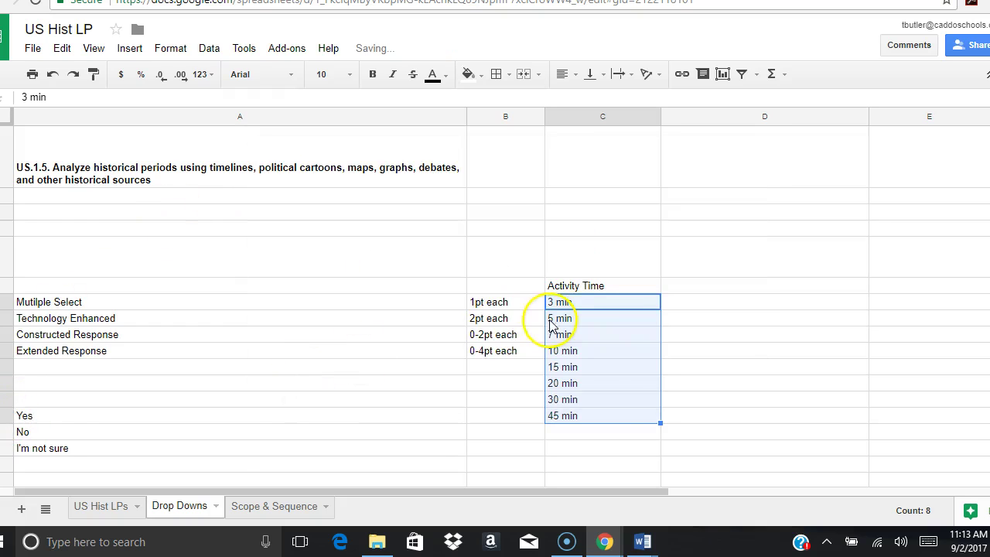
# Return to the US Hist LPs sheet and examine its modeling, guided activities and independent practice sections.
pyautogui.click(99, 507)
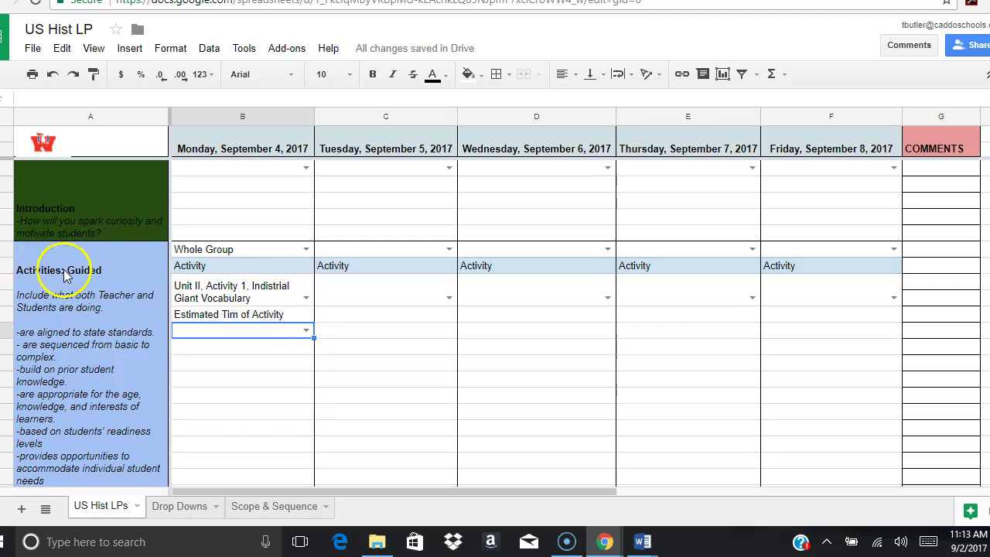
pyautogui.scroll(3, 63, 271)
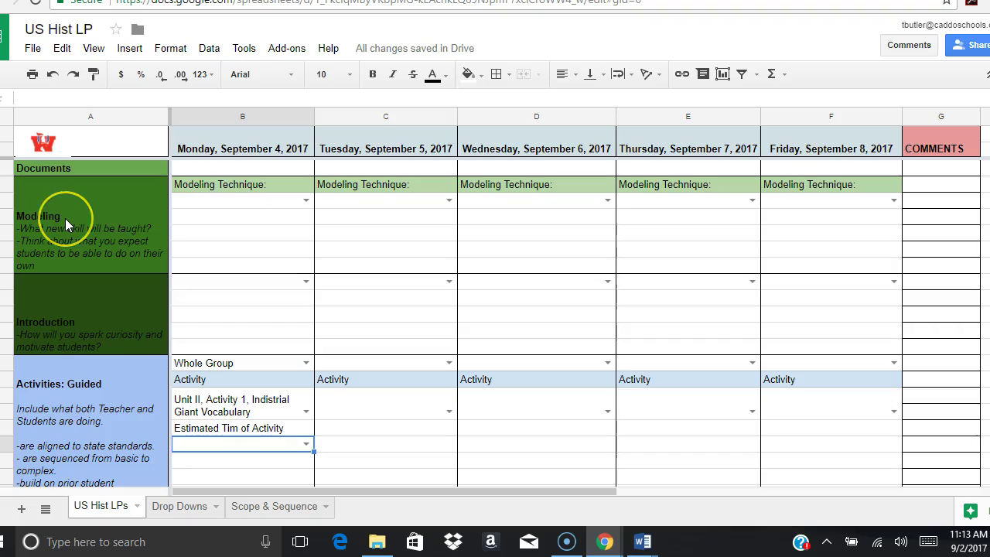
pyautogui.scroll(-3, 70, 240)
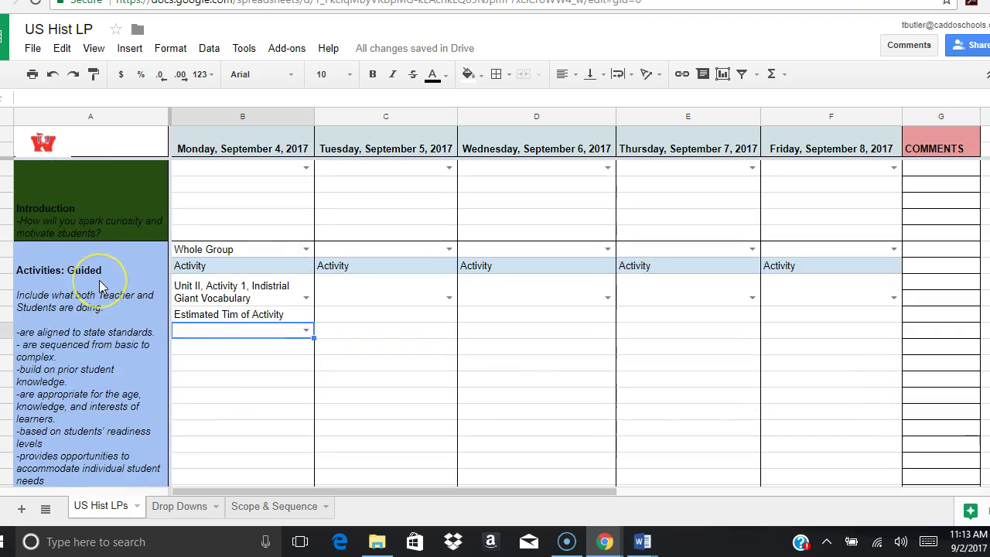
pyautogui.scroll(-1, 99, 286)
pyautogui.scroll(-3, 99, 287)
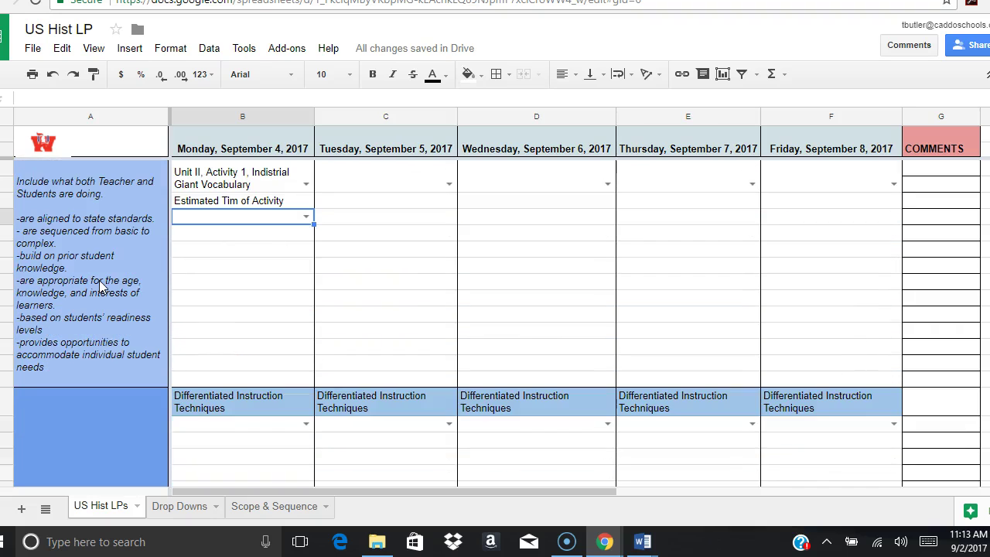
pyautogui.scroll(-5, 99, 283)
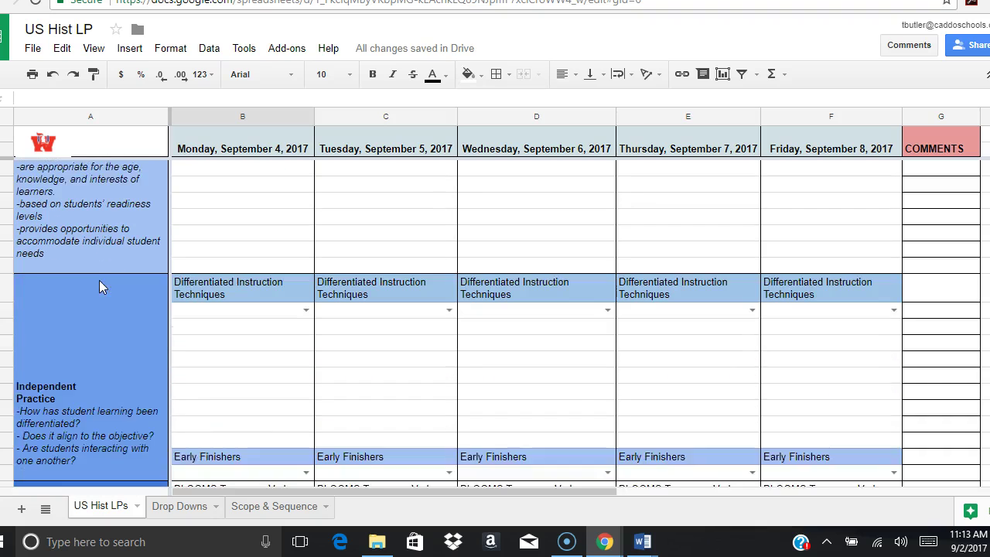
pyautogui.click(130, 310)
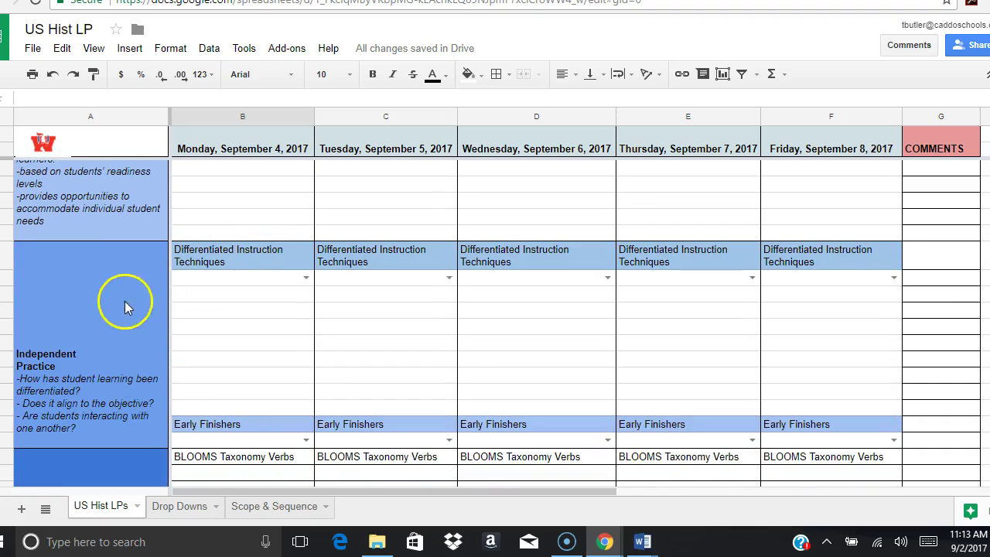
pyautogui.scroll(5, 186, 328)
pyautogui.scroll(3, 186, 328)
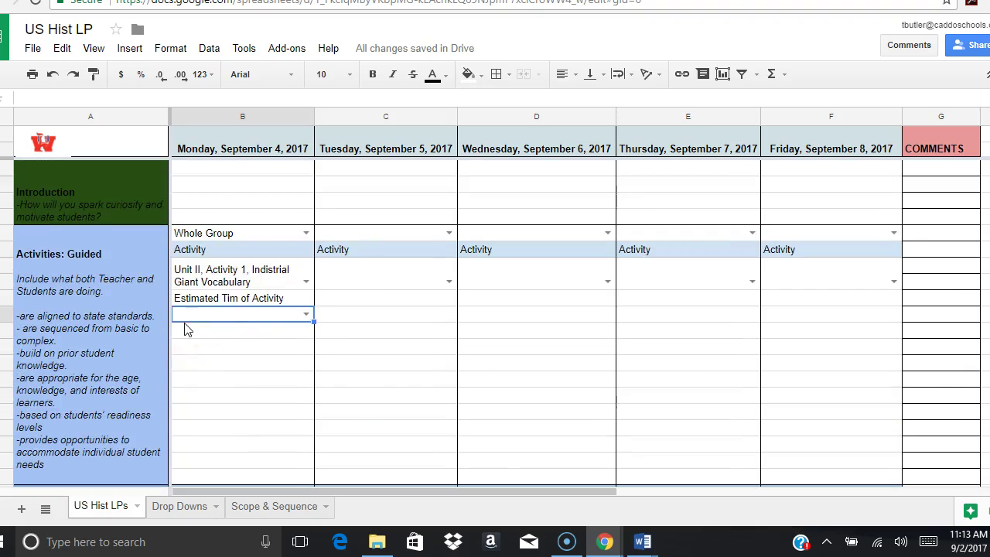
# Set Monday's estimated activity time to 5 min.
pyautogui.click(306, 315)
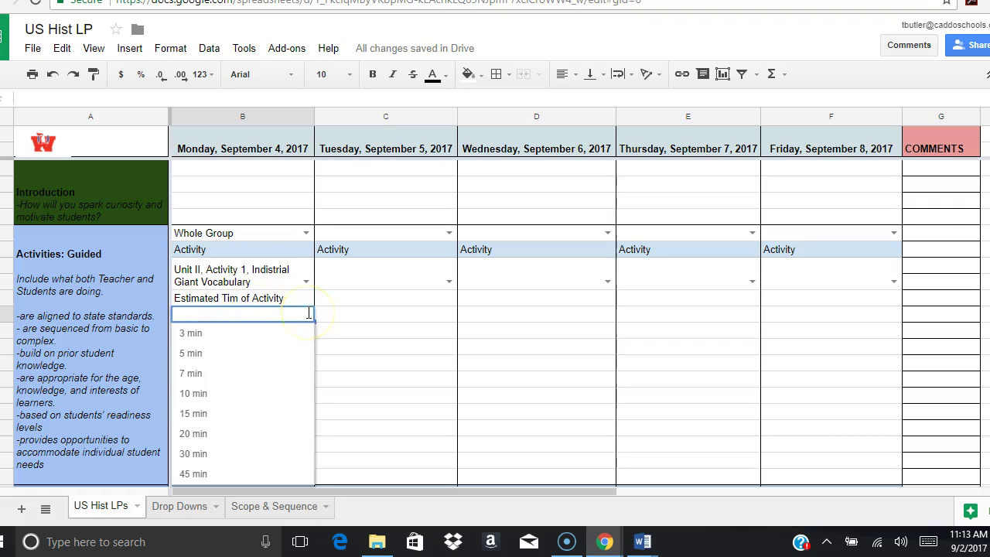
pyautogui.click(234, 366)
pyautogui.click(235, 365)
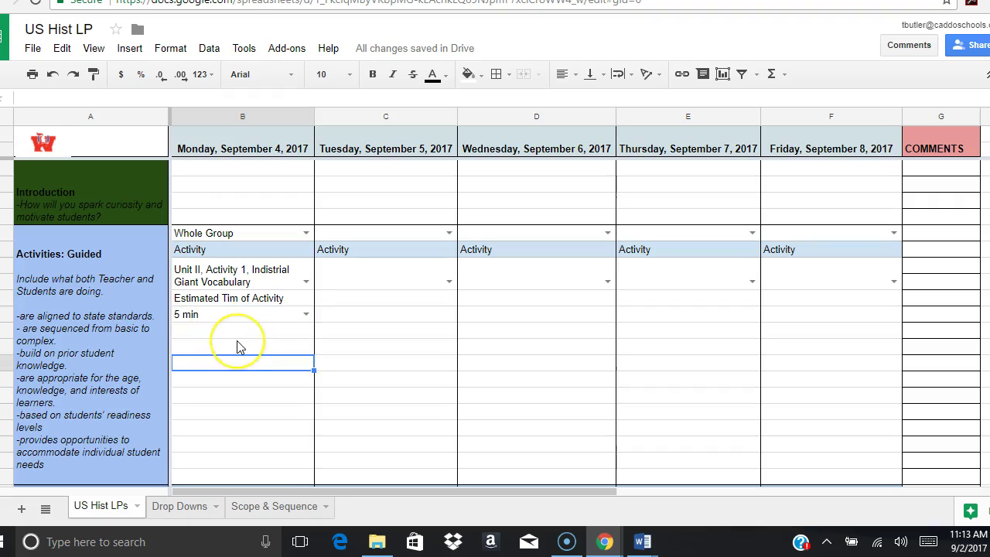
# Set Monday's unit to "UNIT 1: Westward Expansion through the Progressive Era" and its key theme to "Migration & Settlement".
pyautogui.scroll(2, 240, 345)
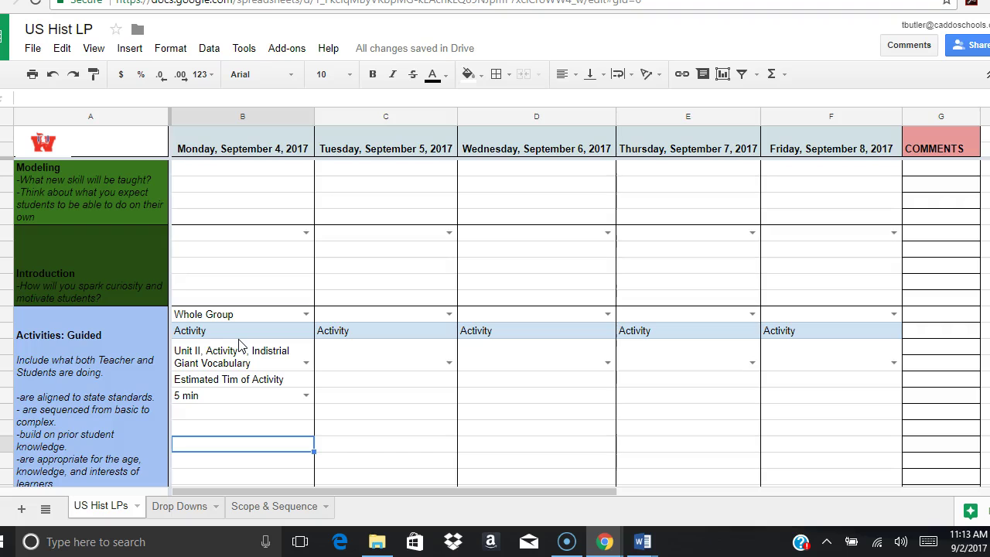
pyautogui.scroll(6, 240, 346)
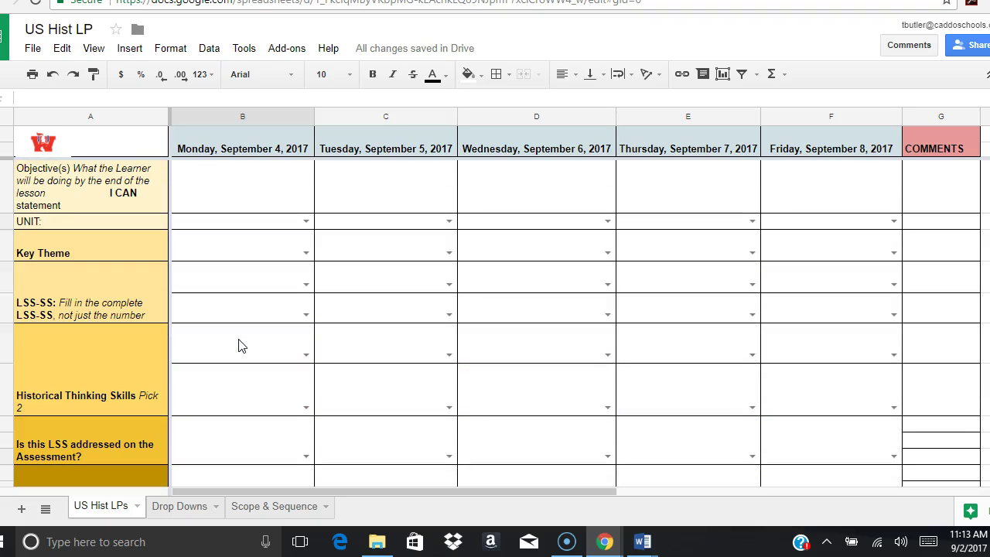
pyautogui.click(306, 221)
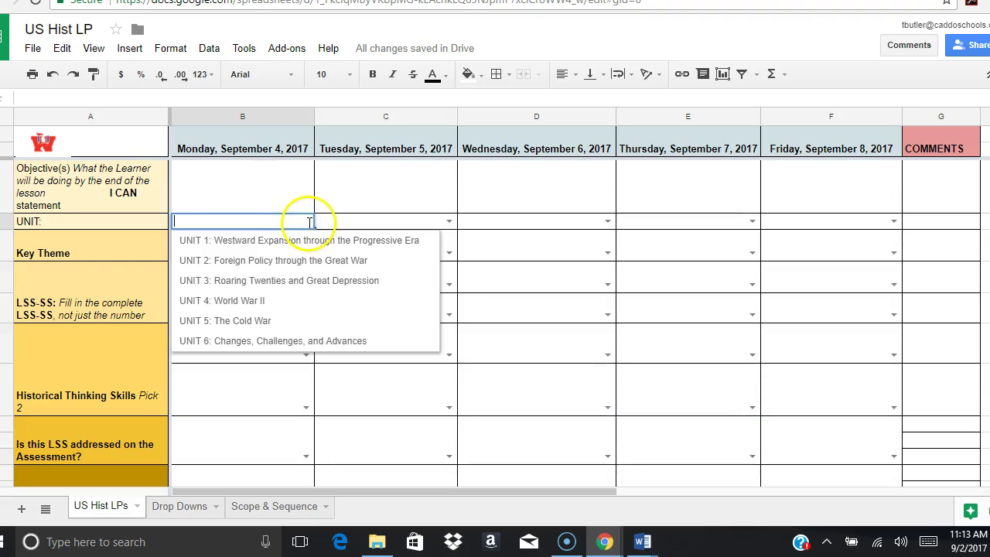
pyautogui.click(296, 244)
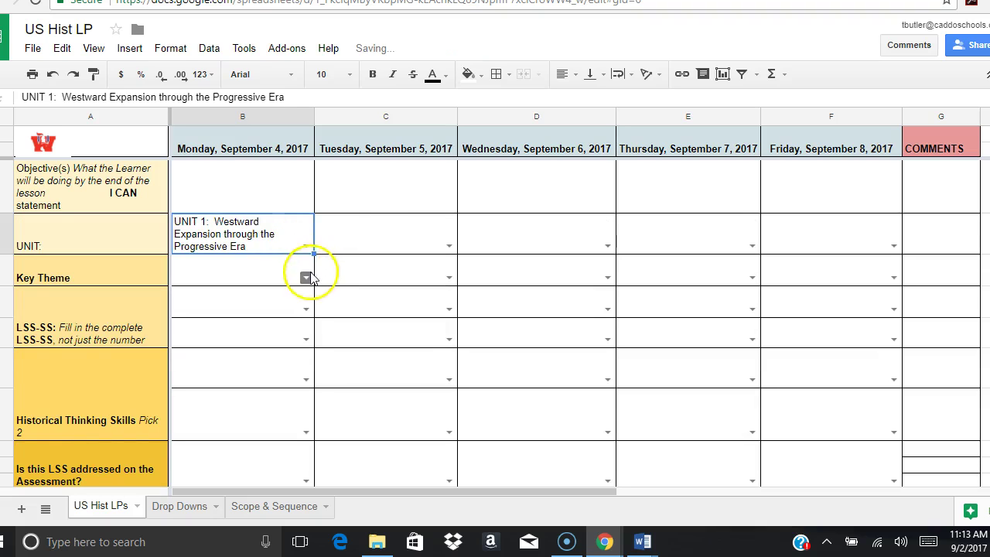
pyautogui.click(308, 277)
pyautogui.click(271, 317)
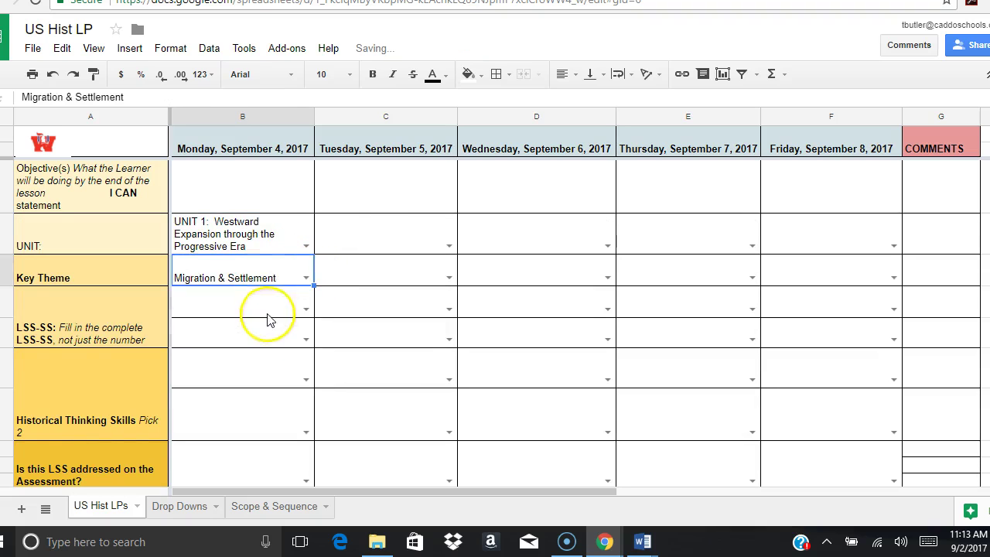
# Fill Monday's first LSS-SS cell with standard US.2.7 on the struggles of a growing labor force and labor unions.
pyautogui.click(248, 189)
pyautogui.scroll(-1, 247, 189)
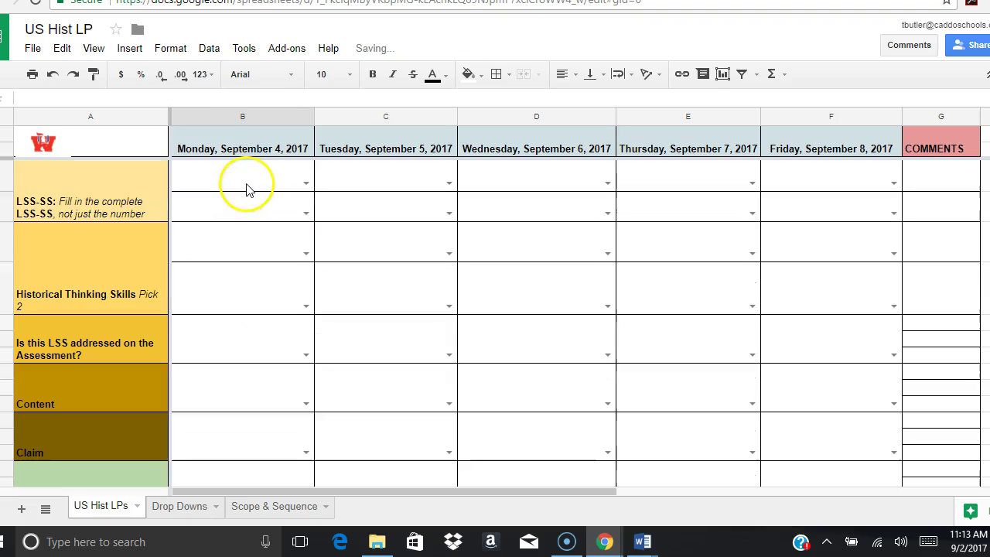
pyautogui.click(304, 184)
pyautogui.click(285, 324)
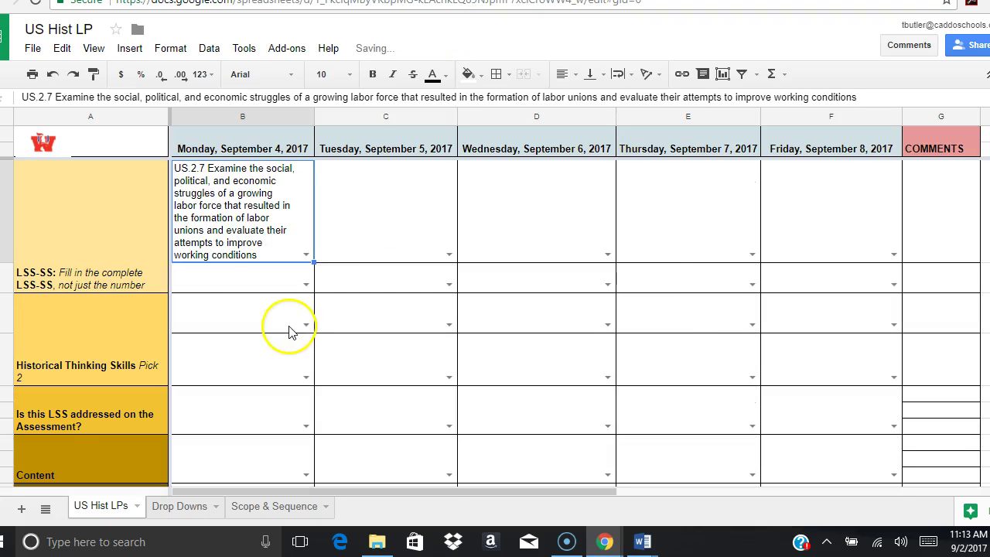
# Clear Monday's unit, key theme and first LSS-SS entries.
pyautogui.scroll(1, 271, 286)
pyautogui.click(264, 193)
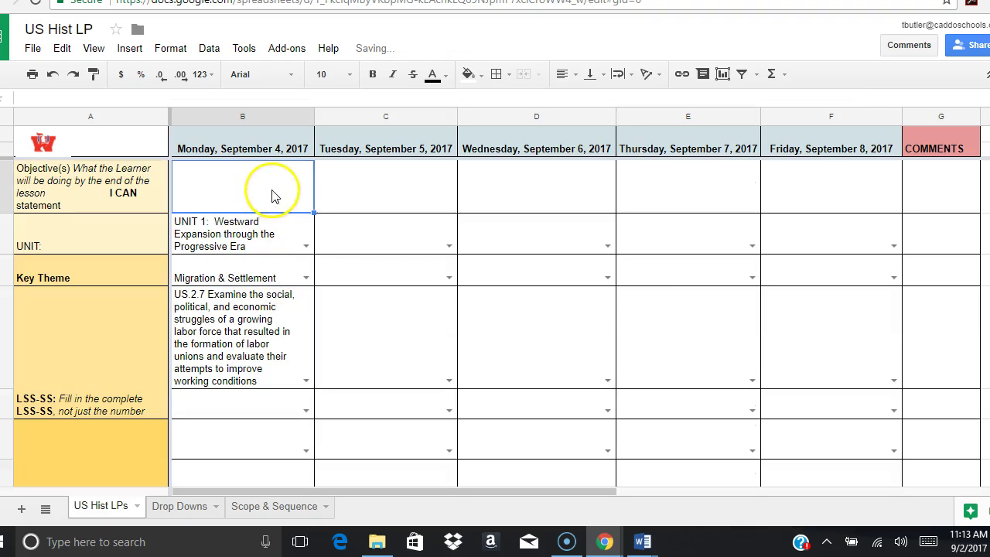
pyautogui.click(261, 246)
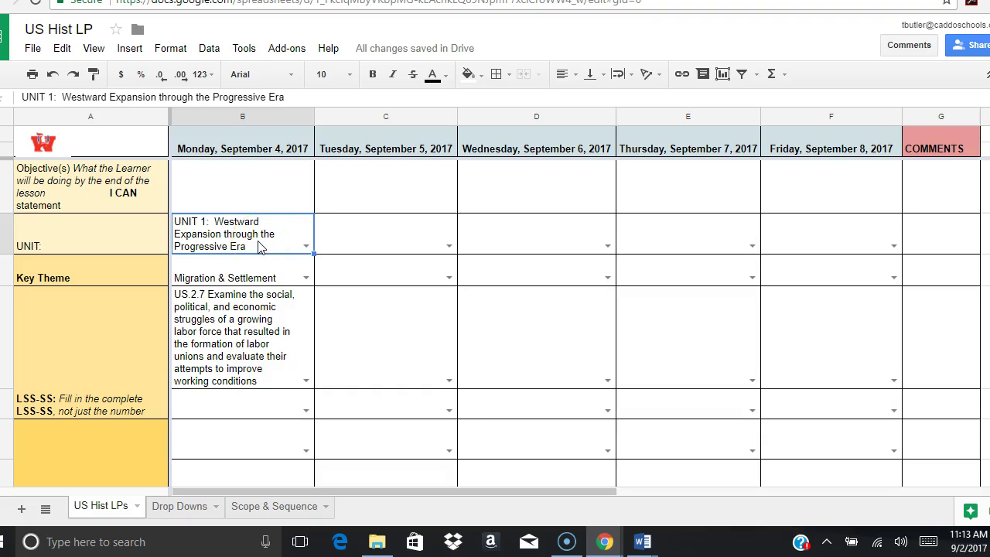
pyautogui.press('Delete')
pyautogui.click(247, 241)
pyautogui.press('Delete')
pyautogui.click(249, 294)
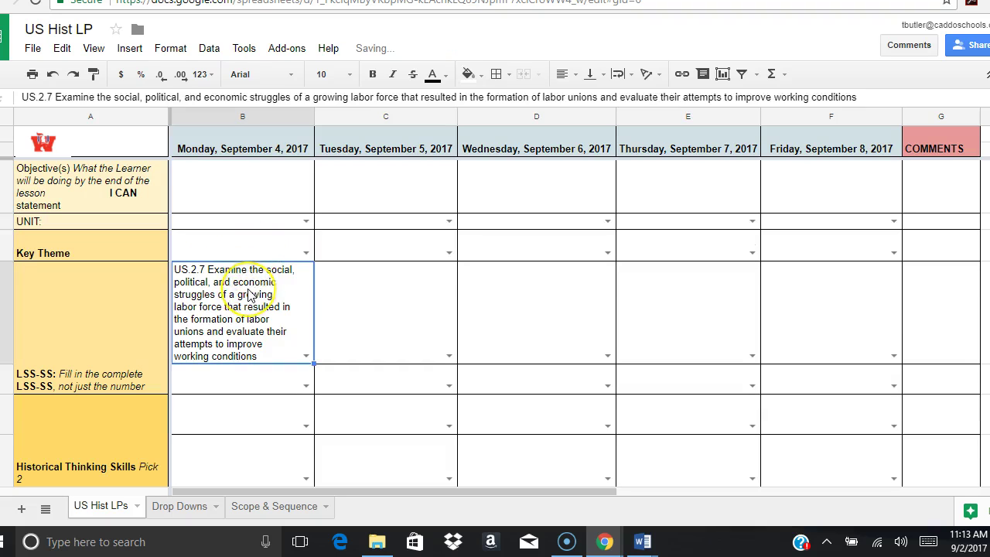
pyautogui.press('Delete')
pyautogui.click(267, 309)
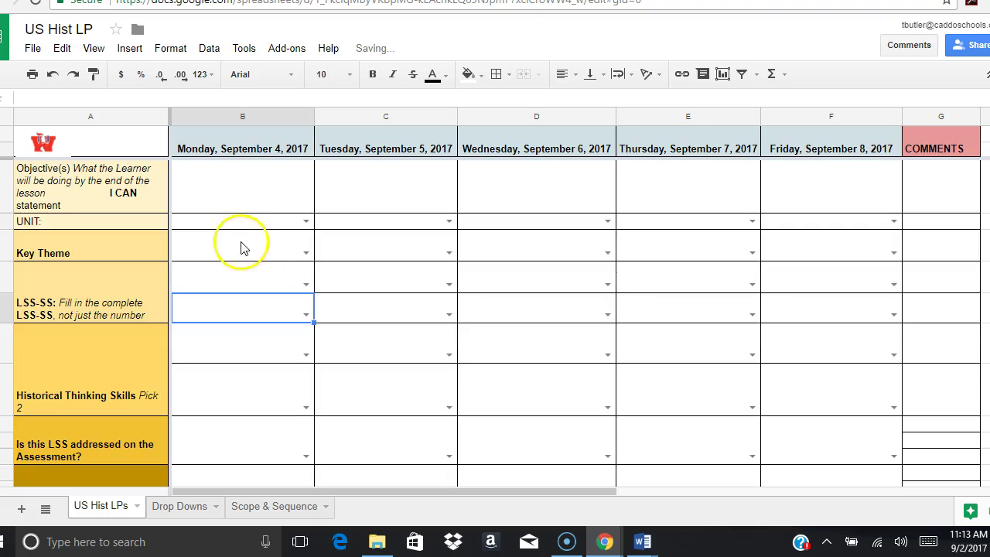
# Remove the data validation from Monday's estimated activity time cell in the guided activities section.
pyautogui.scroll(-8, 242, 248)
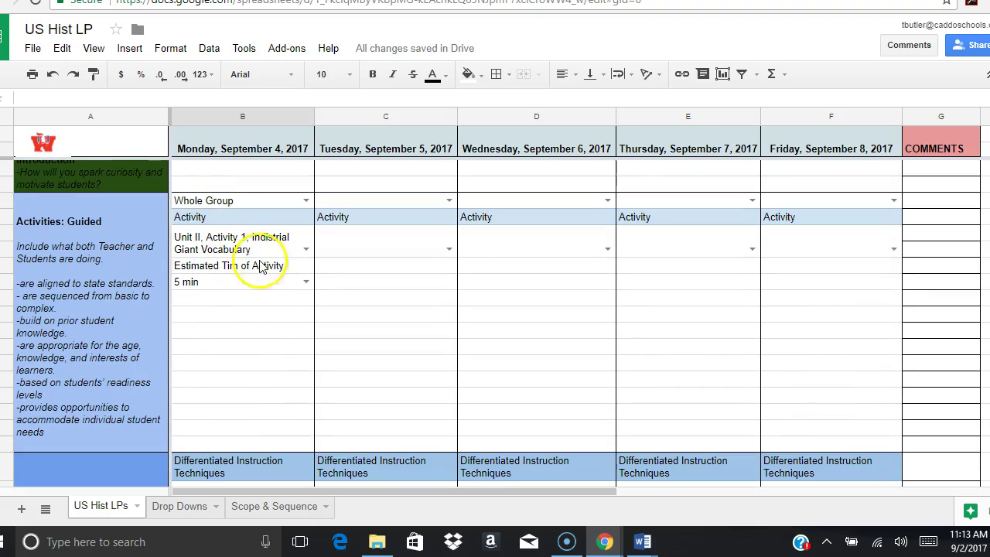
pyautogui.doubleClick(301, 282)
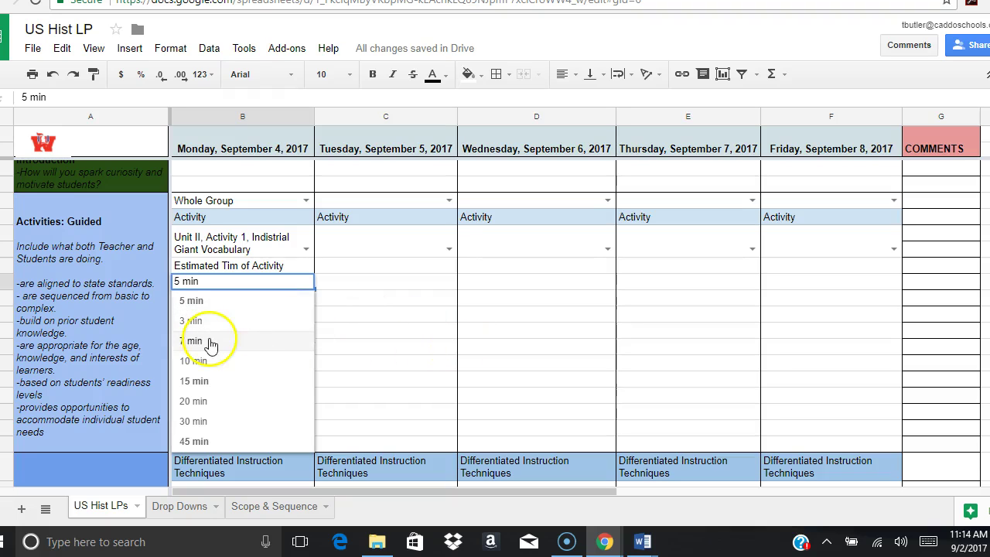
pyautogui.click(406, 312)
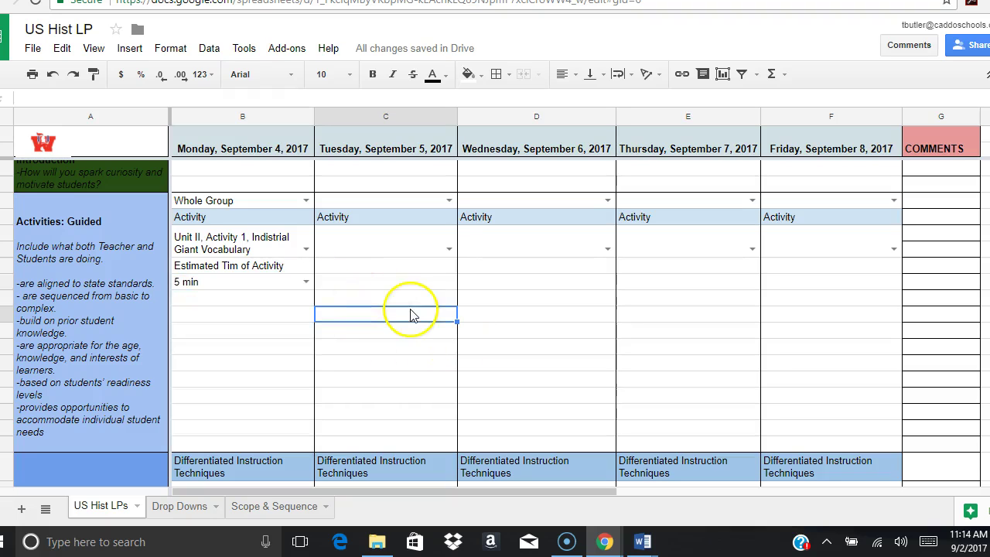
pyautogui.rightClick(204, 288)
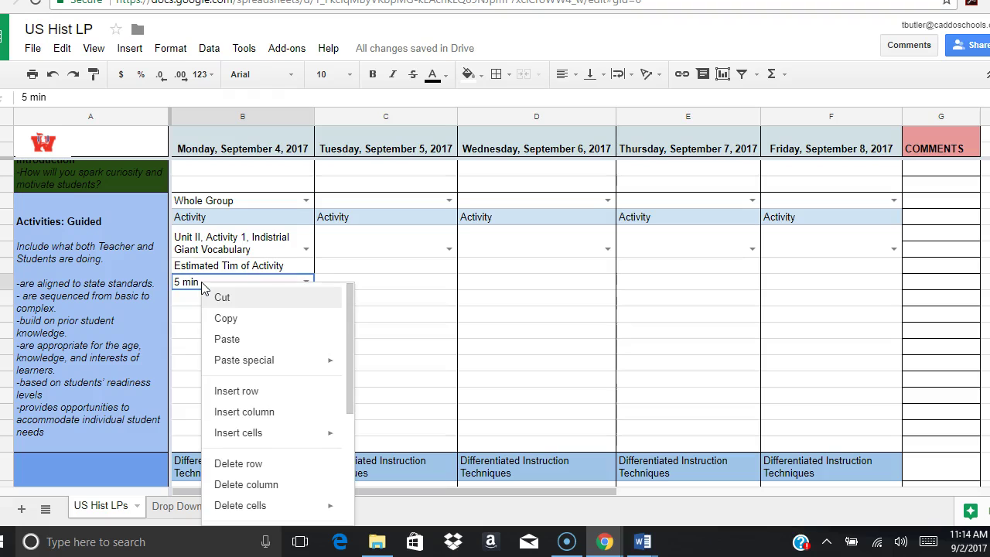
pyautogui.scroll(-3, 259, 320)
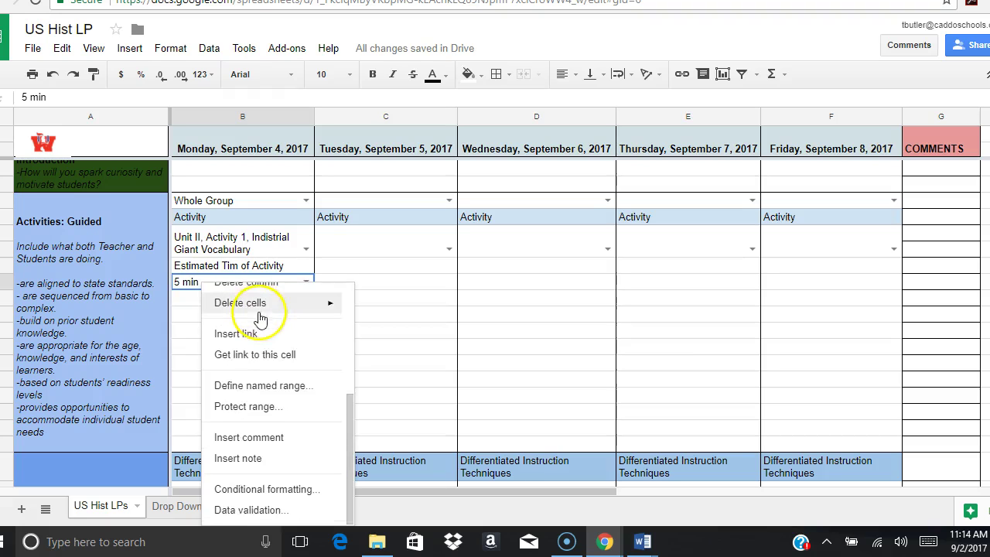
pyautogui.click(247, 510)
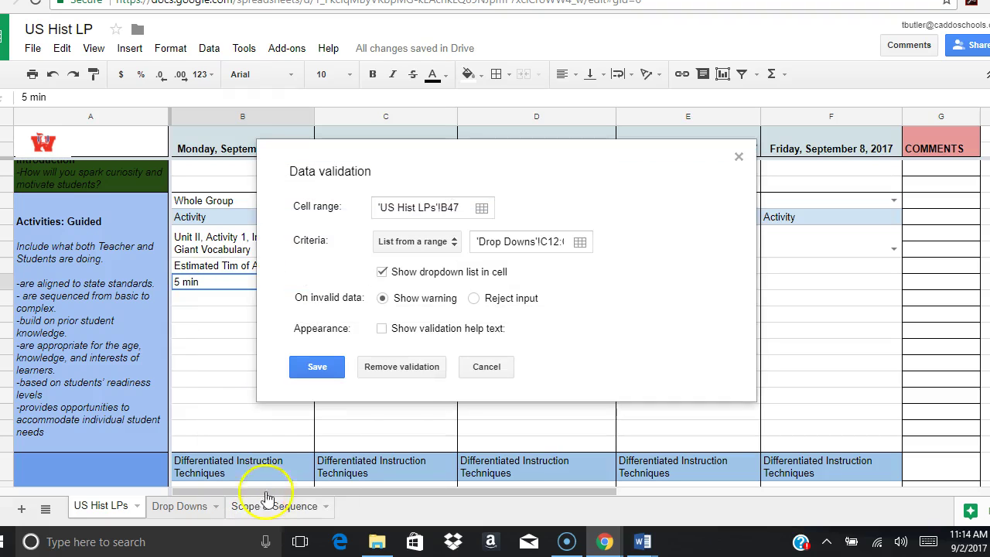
pyautogui.click(379, 368)
pyautogui.click(209, 347)
pyautogui.click(228, 270)
pyautogui.click(229, 282)
pyautogui.click(283, 363)
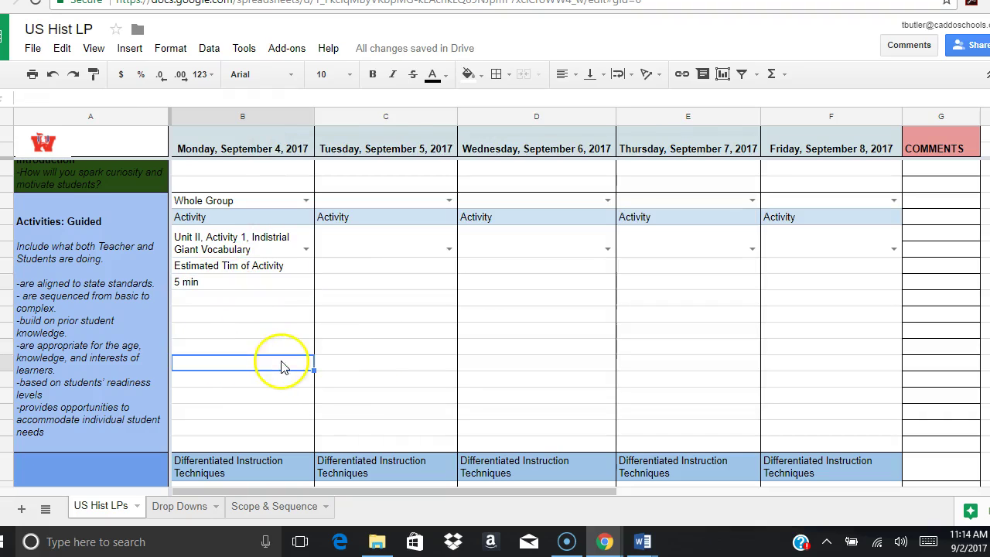
# Clear the contents of Monday's estimated activity time cell.
pyautogui.click(233, 288)
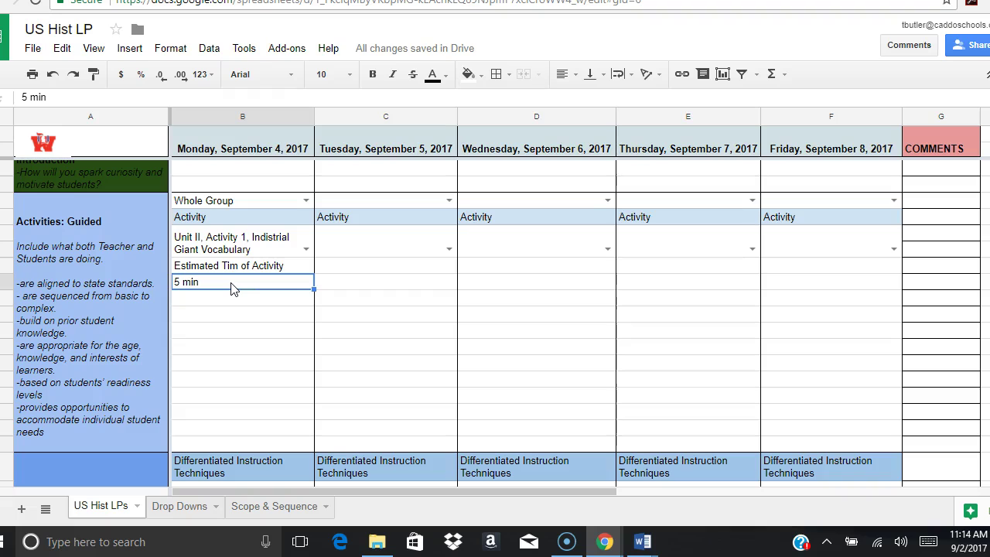
pyautogui.rightClick(233, 288)
pyautogui.click(213, 306)
pyautogui.press('Delete')
# Add a dropdown list to Monday's estimated activity time cell, using 'Drop Downs'!C12:C19 as its source range.
pyautogui.rightClick(208, 290)
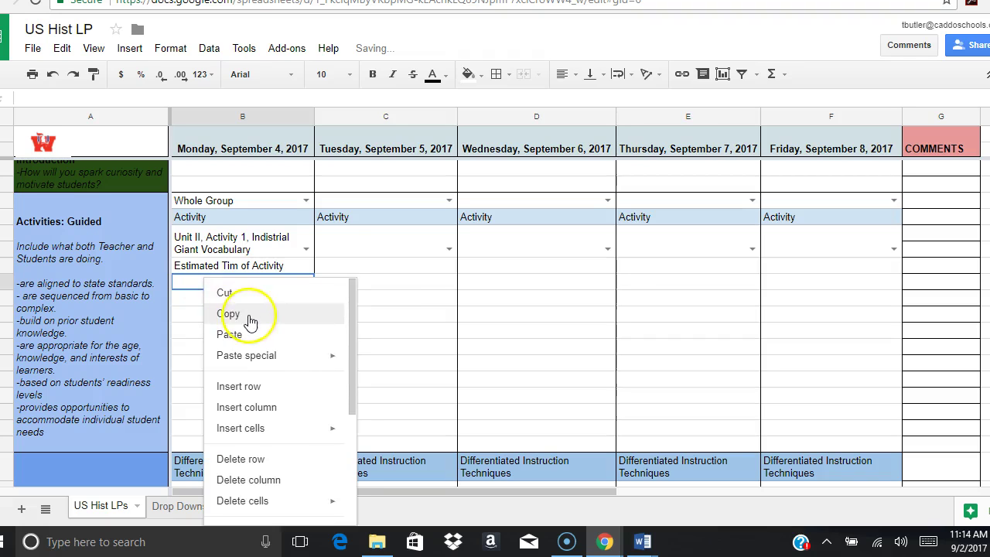
pyautogui.scroll(-5, 256, 329)
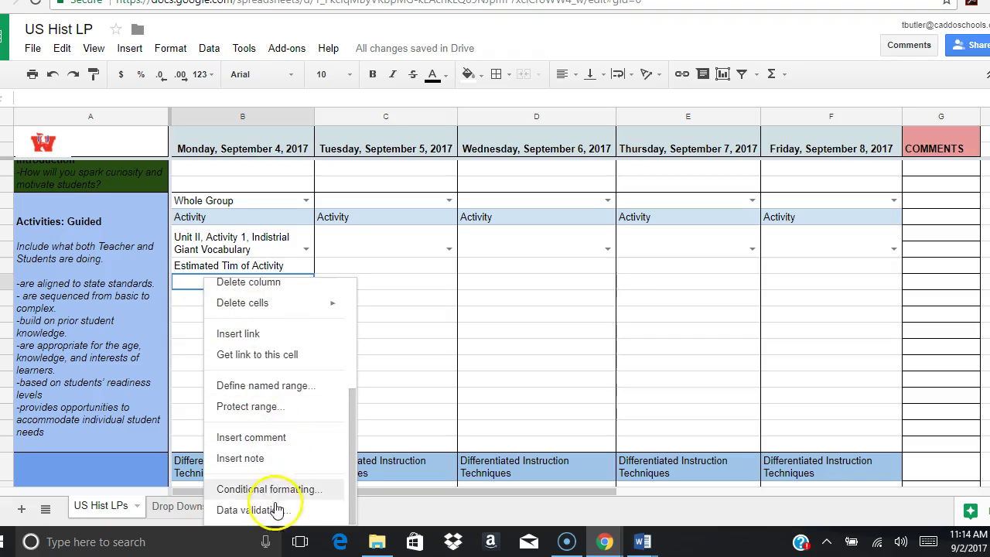
pyautogui.click(263, 511)
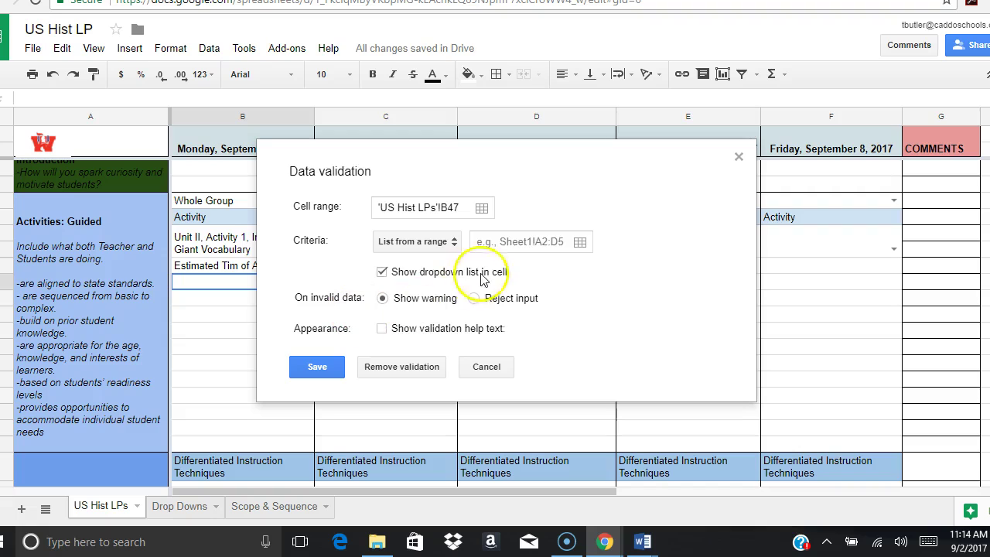
pyautogui.click(580, 243)
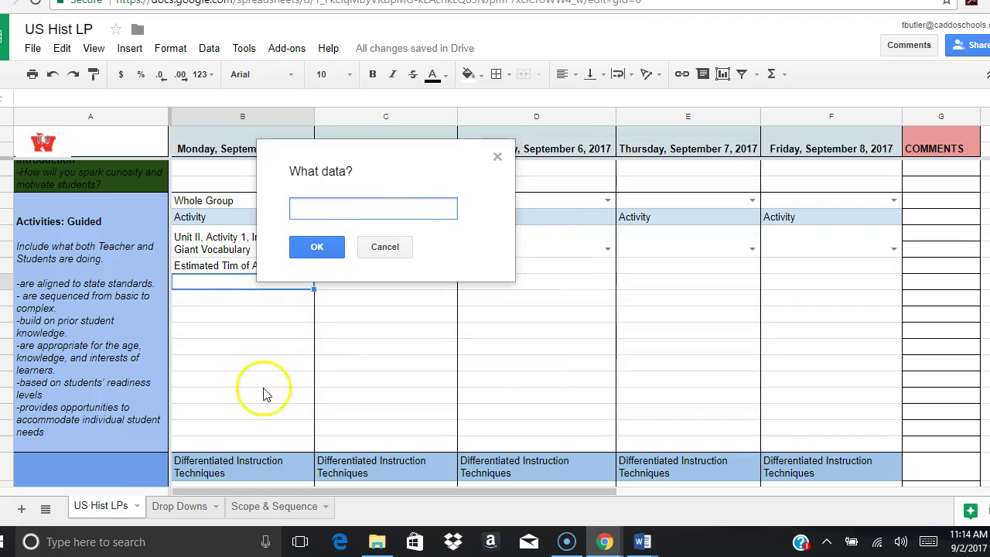
pyautogui.click(174, 507)
pyautogui.click(618, 304)
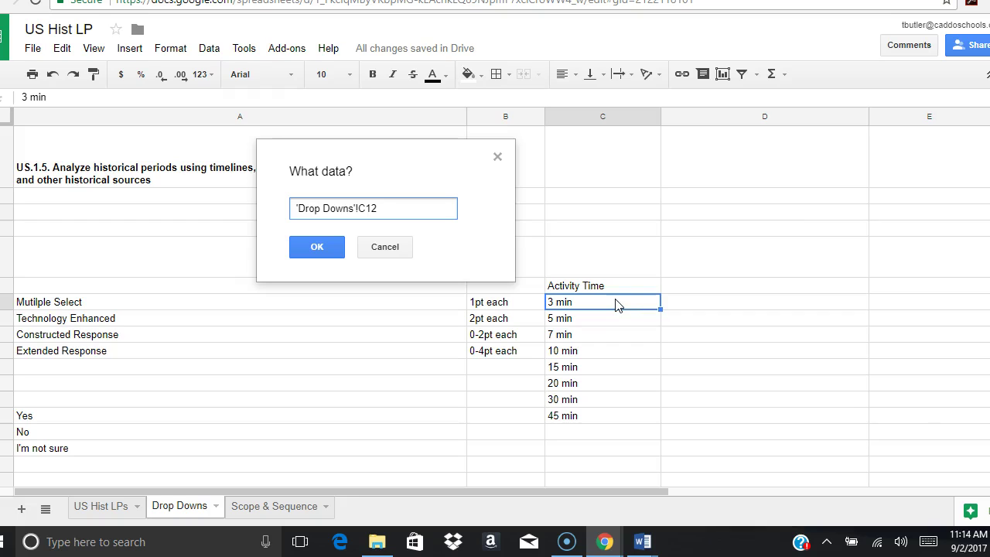
pyautogui.hotkey('shift', 'Down')
pyautogui.hotkey('shift', 'Down')
pyautogui.hotkey('shift', 'Down')
pyautogui.hotkey('shift', 'Down')
pyautogui.hotkey('shift', 'Down')
pyautogui.hotkey('shift', 'Down')
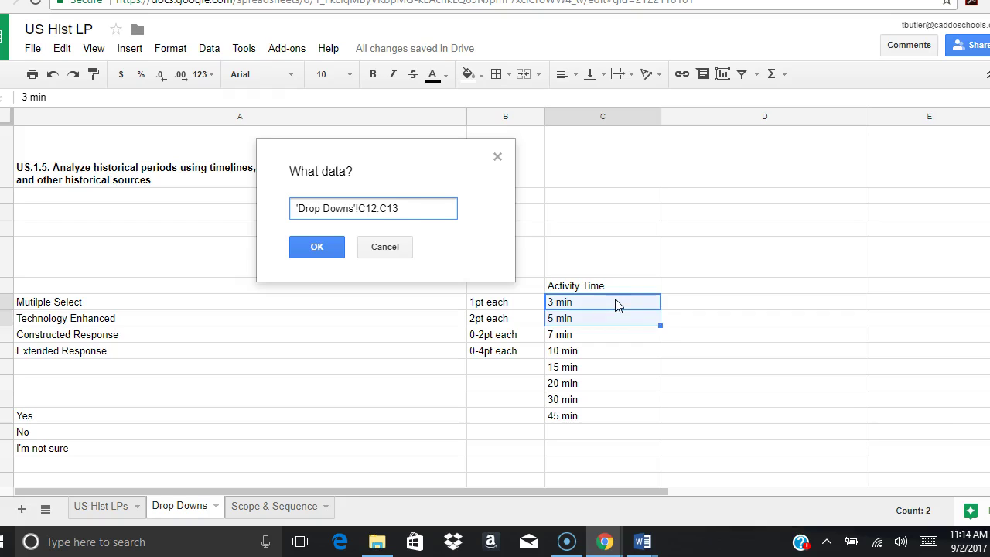
pyautogui.hotkey('shift', 'Down')
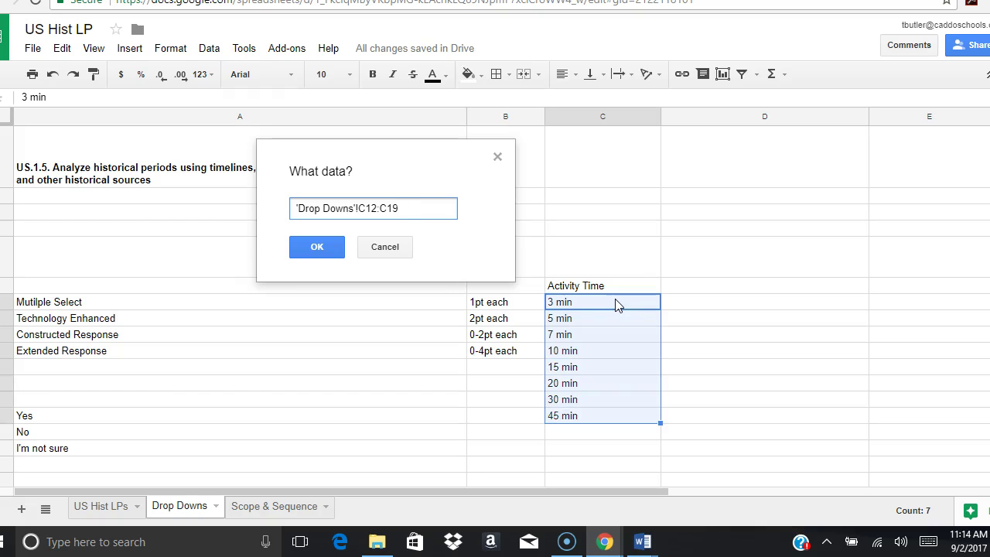
pyautogui.click(323, 255)
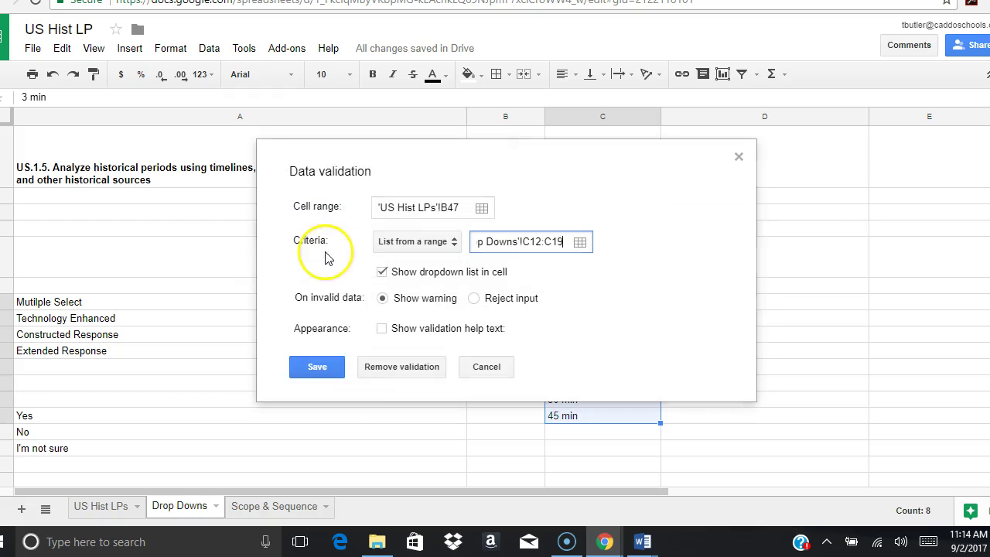
pyautogui.click(318, 367)
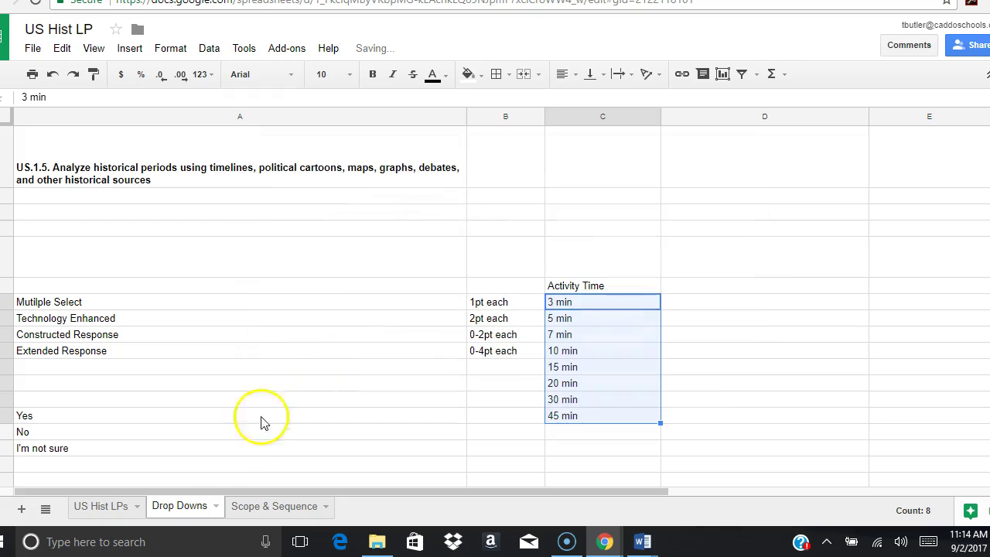
# Return to the US Hist LPs sheet and choose 5 min in Monday's new activity time dropdown.
pyautogui.click(99, 507)
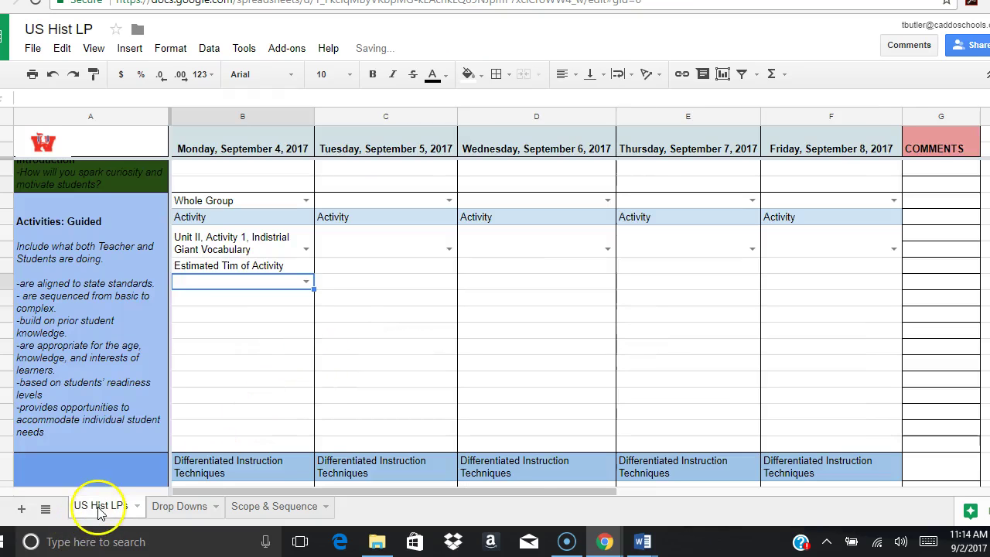
pyautogui.click(304, 283)
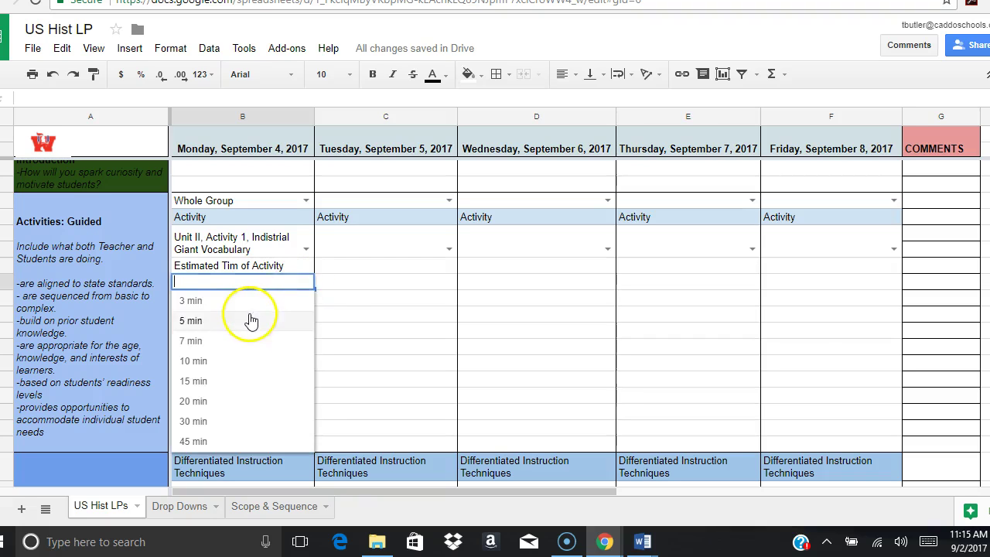
pyautogui.click(252, 320)
pyautogui.click(353, 298)
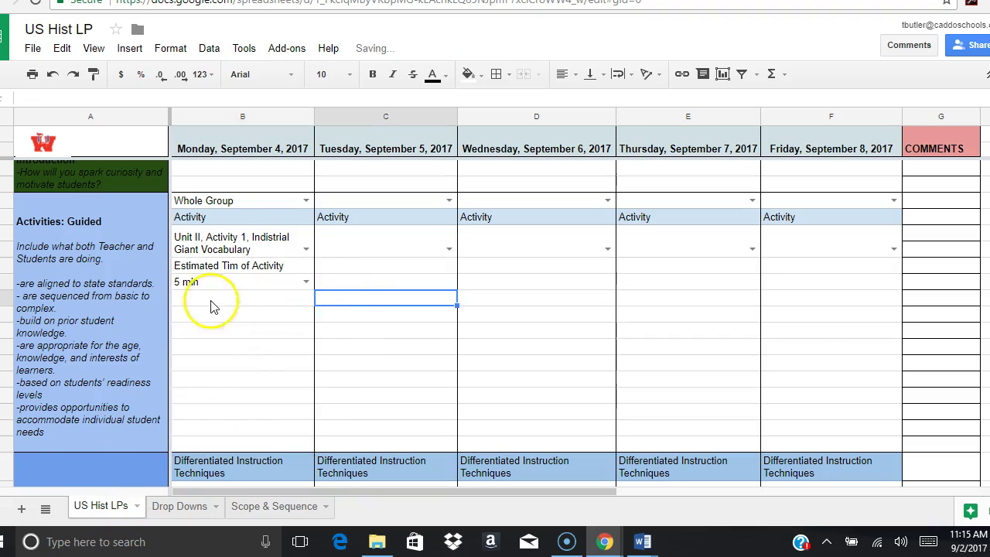
# Delete the Tuesday to Friday columns, C through F, from the lesson plan sheet.
pyautogui.scroll(10, 217, 306)
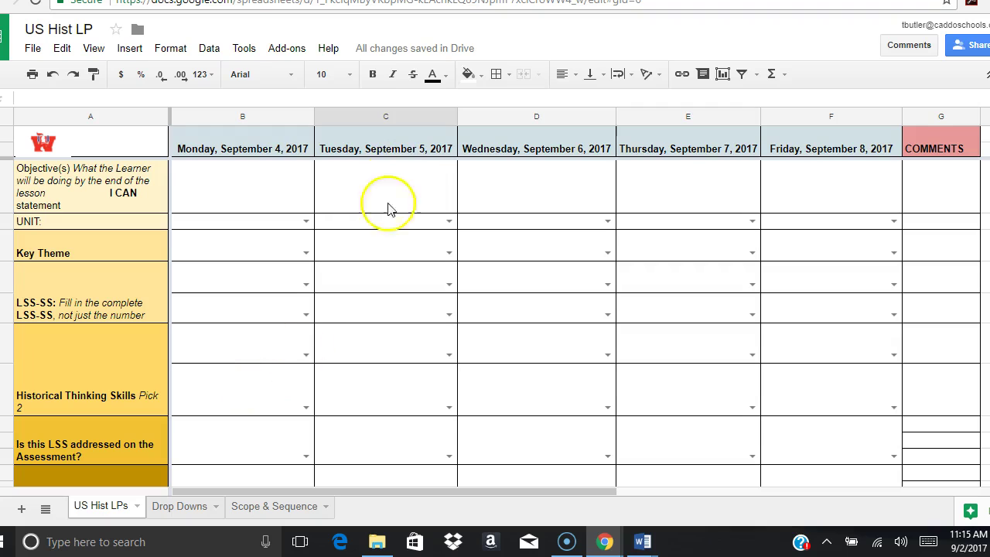
pyautogui.click(383, 117)
pyautogui.moveTo(446, 109); pyautogui.dragTo(796, 106)
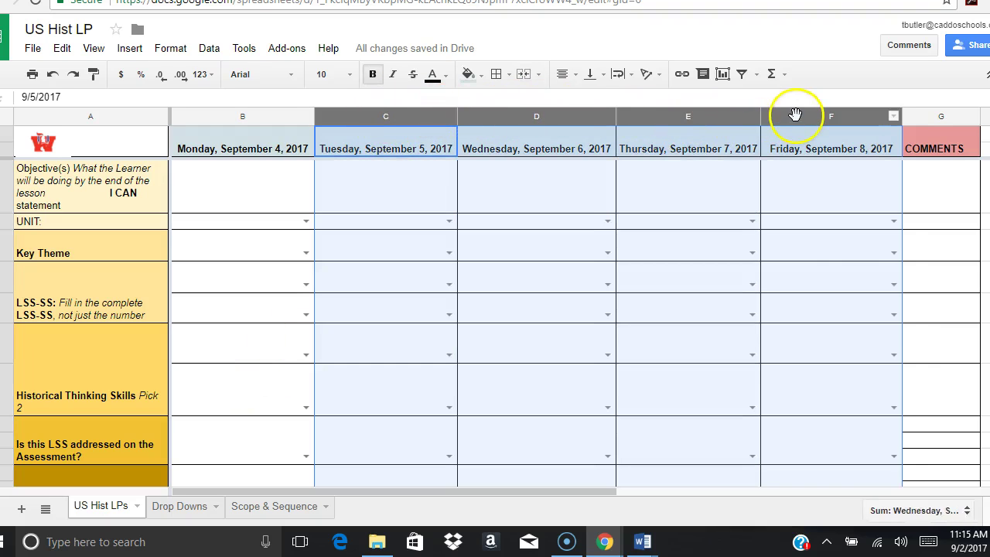
pyautogui.rightClick(372, 116)
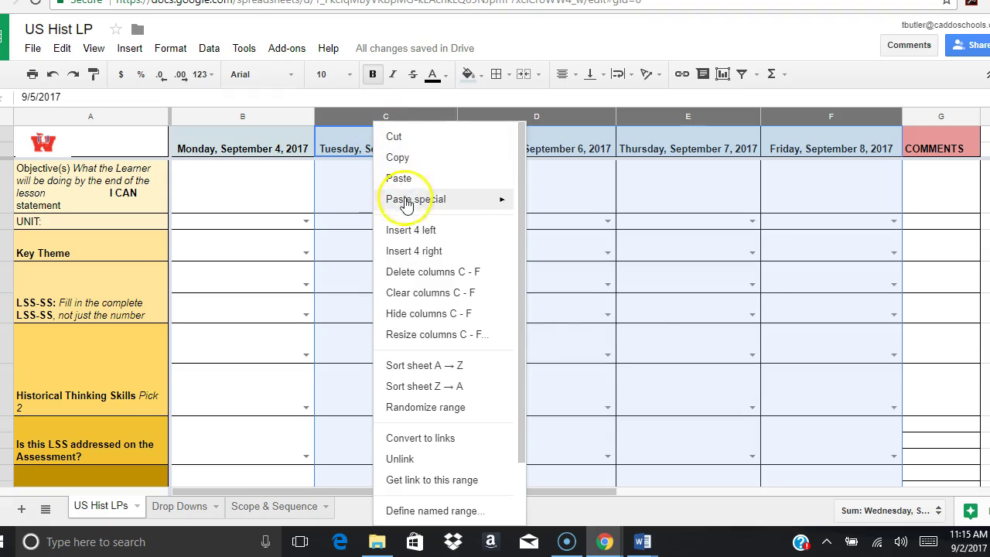
pyautogui.click(425, 279)
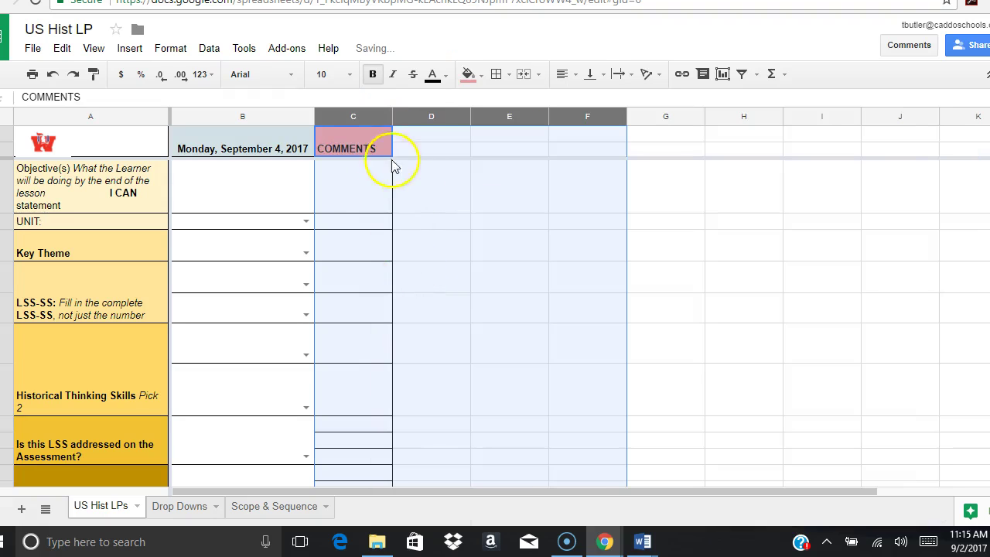
pyautogui.rightClick(353, 128)
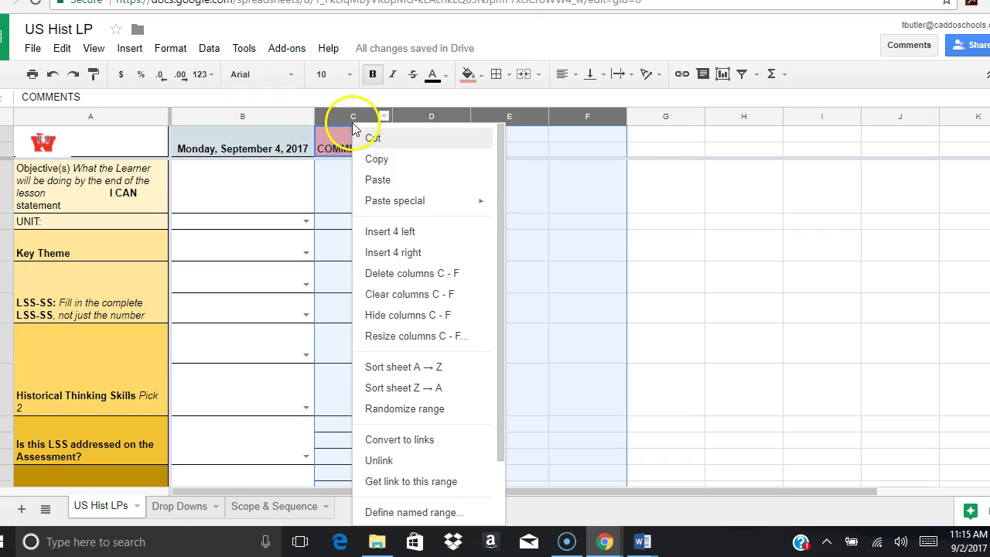
pyautogui.click(370, 181)
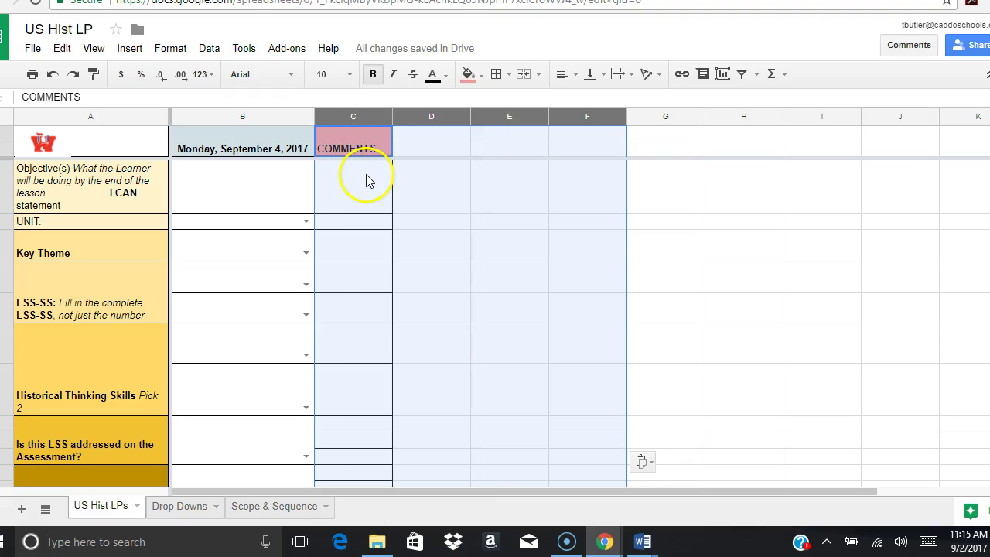
pyautogui.rightClick(343, 124)
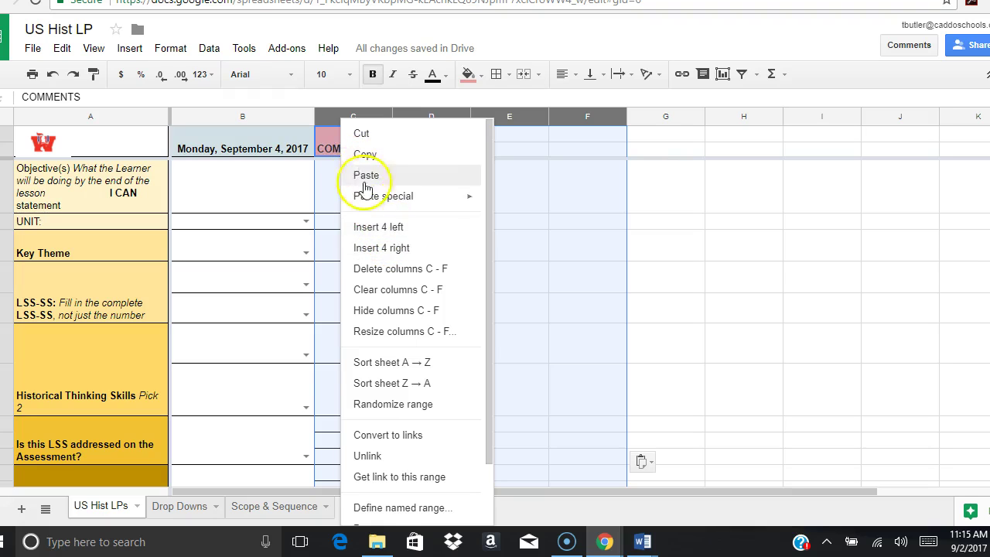
pyautogui.click(580, 242)
# Delete the COMMENTS column beside Monday's column.
pyautogui.click(345, 116)
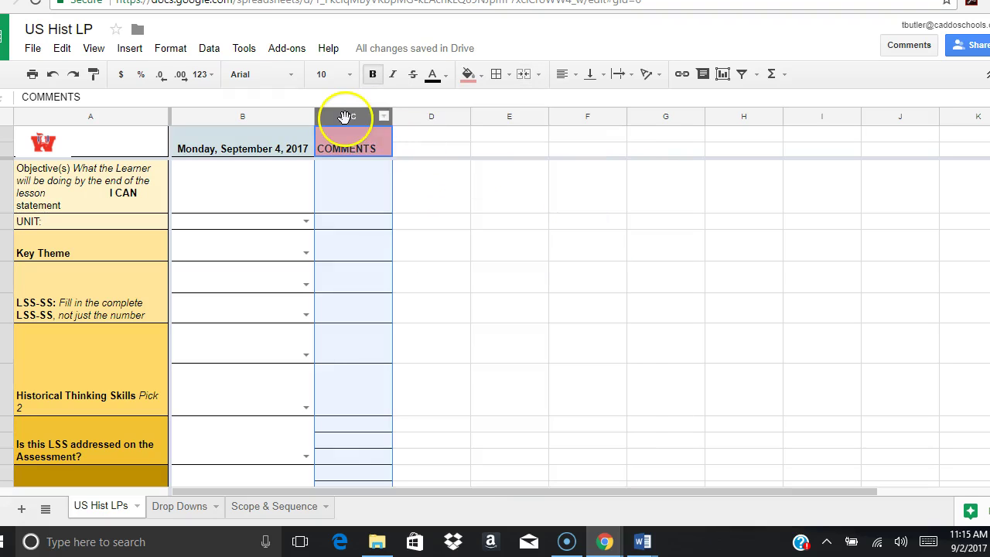
pyautogui.rightClick(345, 116)
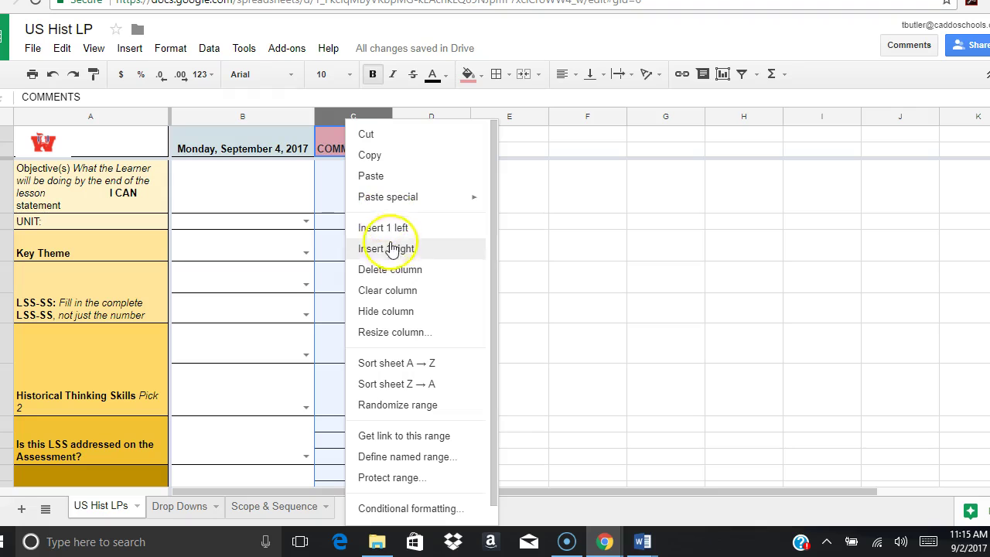
pyautogui.click(391, 270)
pyautogui.click(456, 249)
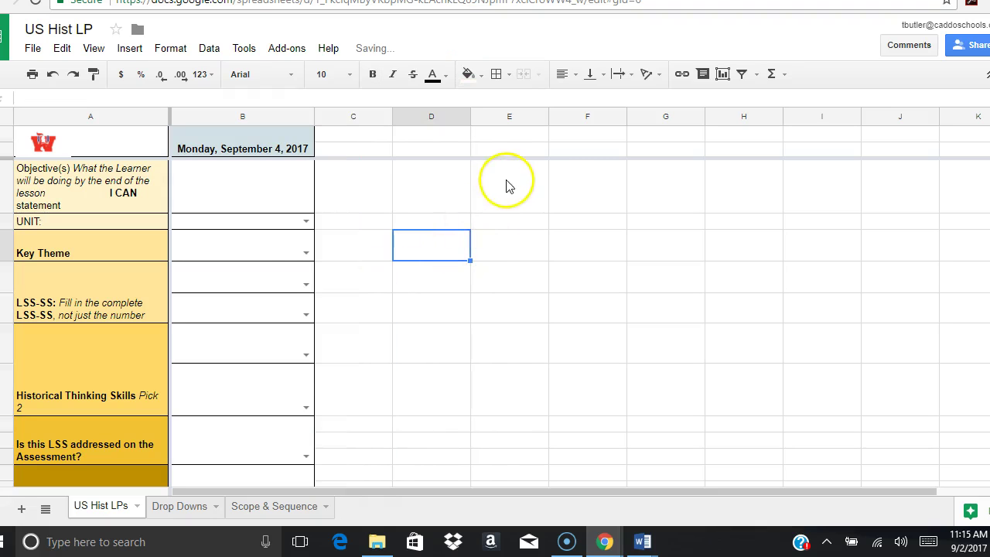
# Review the lesson plan section labels in column A, from the objectives down through remediation and enrichment.
pyautogui.scroll(-10, 248, 213)
pyautogui.scroll(10, 232, 202)
pyautogui.click(96, 116)
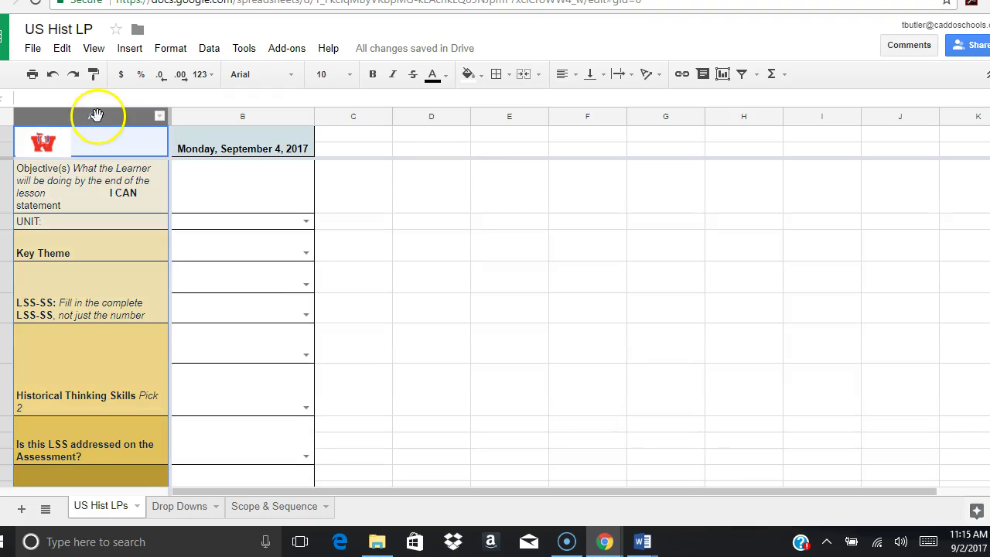
pyautogui.scroll(-6, 92, 228)
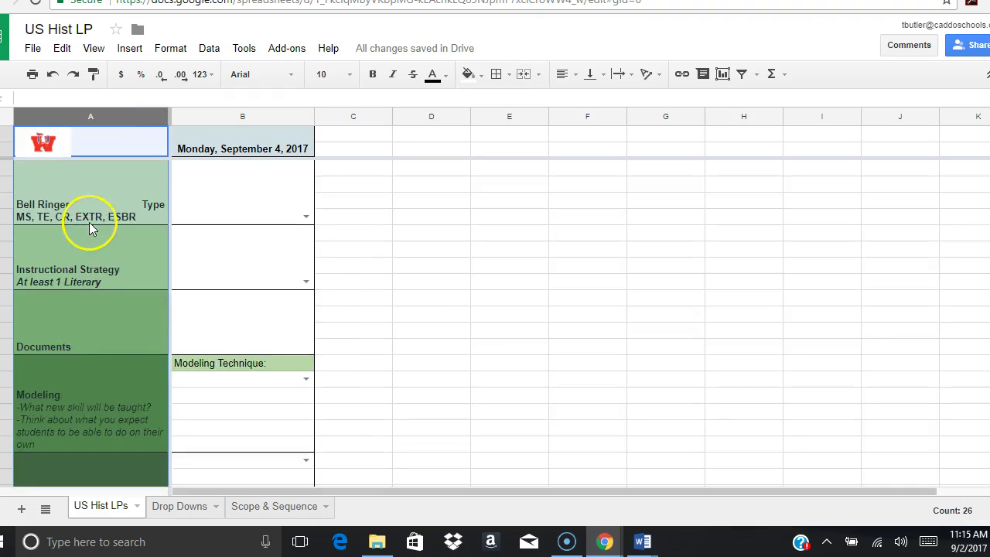
pyautogui.scroll(-8, 89, 222)
pyautogui.scroll(-8, 89, 222)
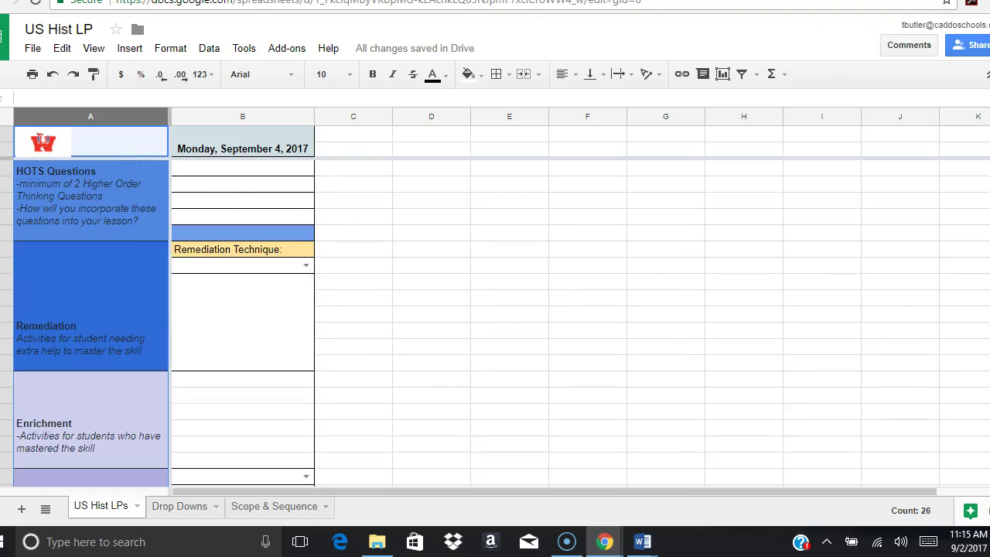
# Switch to the original lesson plan table in Word and compare its row labels with column A of the US Hist LPs sheet.
pyautogui.hotkey('alt', 'Tab')
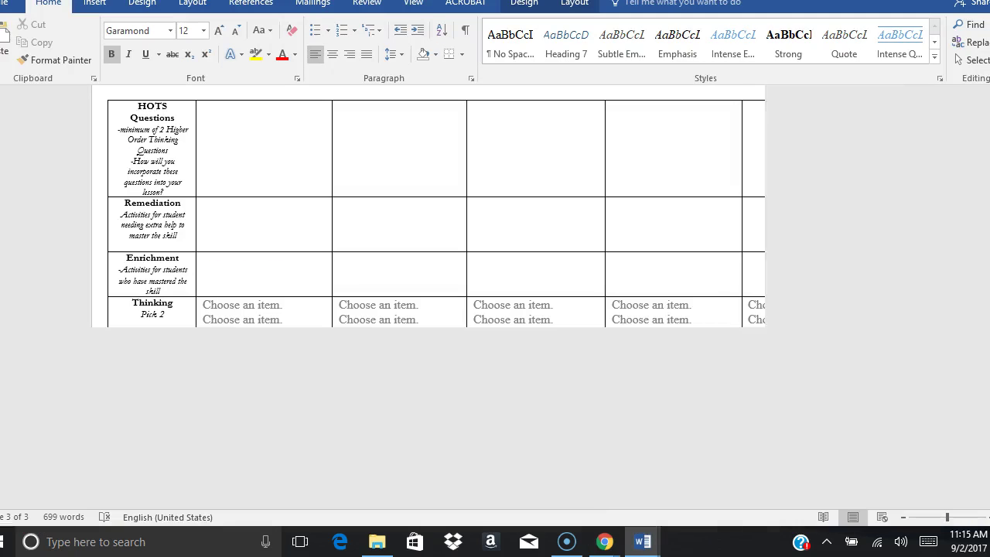
pyautogui.scroll(15, 425, 267)
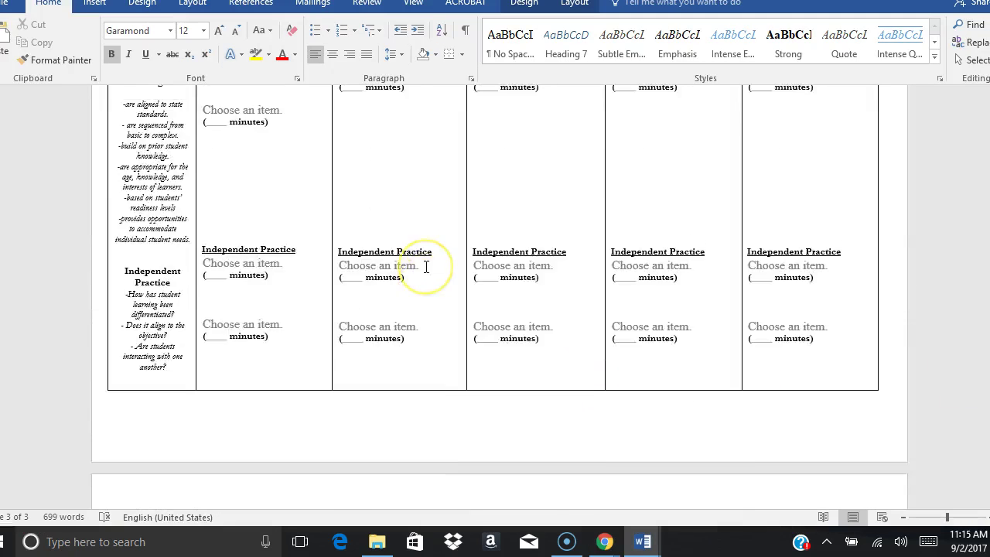
pyautogui.click(144, 272)
pyautogui.moveTo(147, 278)
pyautogui.mouseDown()
pyautogui.moveTo(124, 404)
pyautogui.moveTo(133, 513)
pyautogui.moveTo(152, 534)
pyautogui.moveTo(153, 556)
pyautogui.mouseUp()
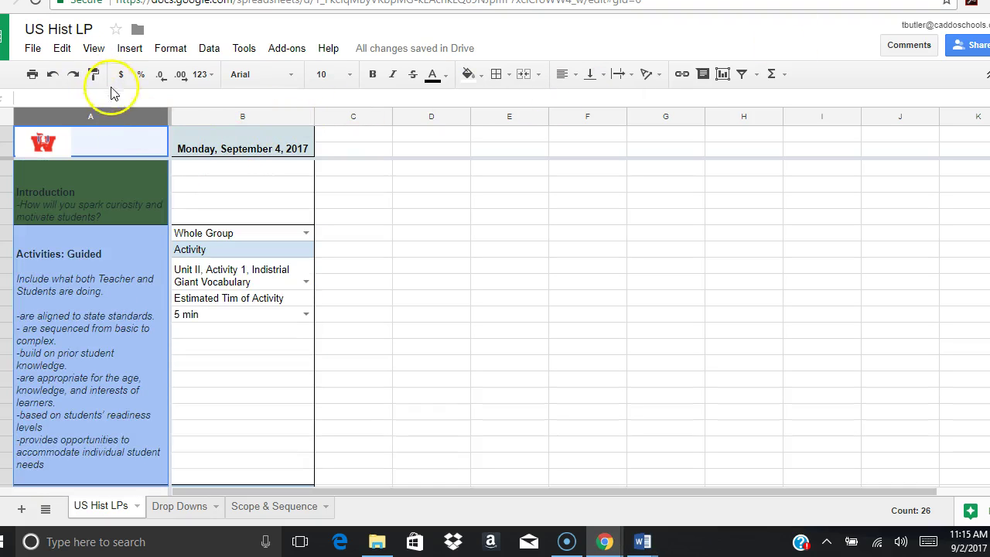
pyautogui.scroll(-5, 106, 159)
pyautogui.scroll(-5, 96, 162)
pyautogui.scroll(10, 95, 160)
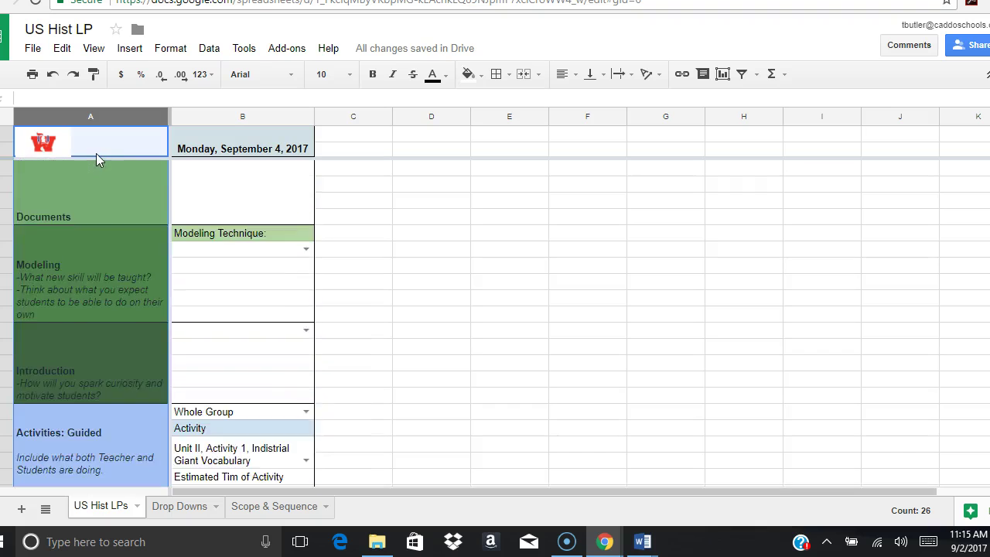
pyautogui.scroll(5, 96, 153)
# Look over Monday's column and examine the choices in its UNIT dropdown without picking one.
pyautogui.click(273, 118)
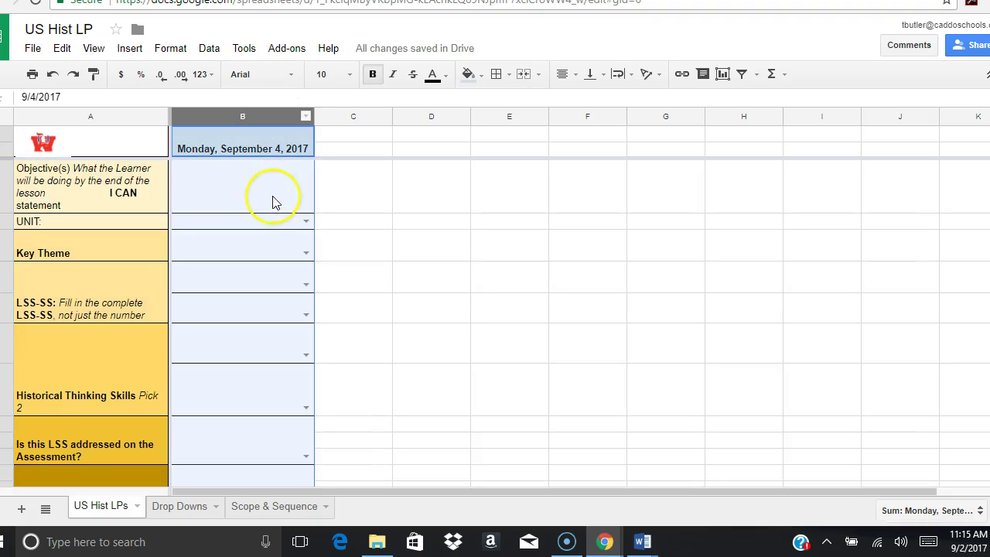
pyautogui.click(360, 207)
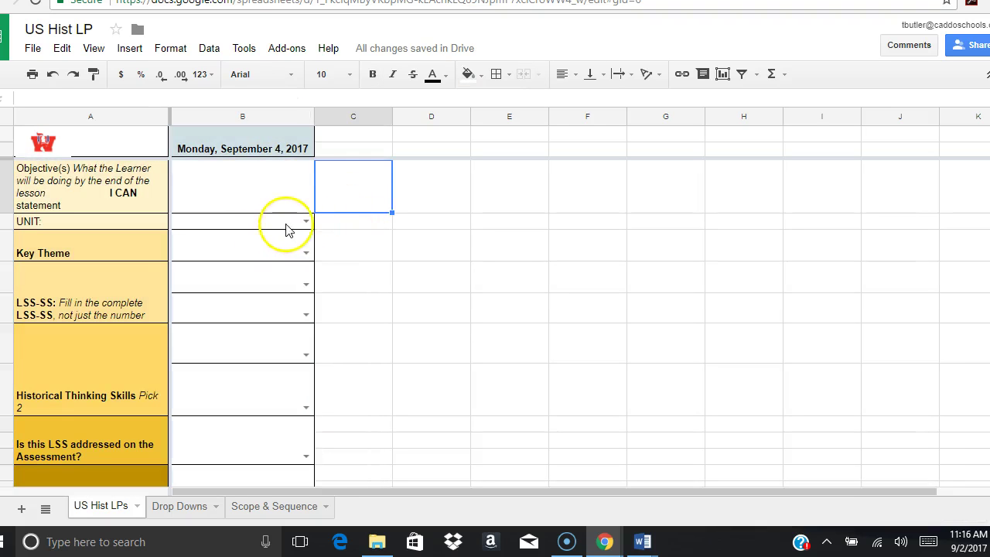
pyautogui.click(307, 222)
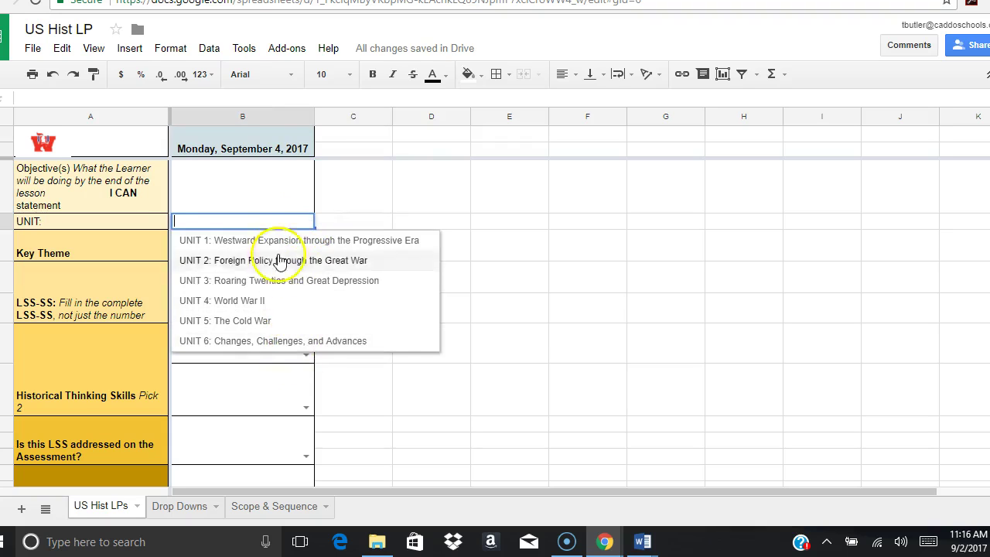
pyautogui.click(328, 200)
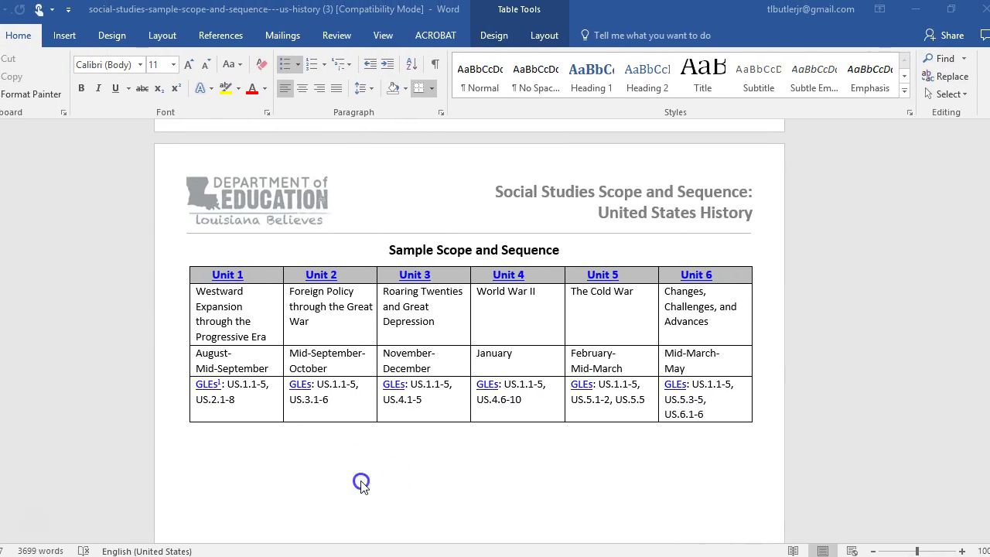
# Examine the unit overview and topic tables in the United States History sample scope and sequence document in Word.
pyautogui.scroll(-15, 296, 475)
pyautogui.scroll(-4, 299, 471)
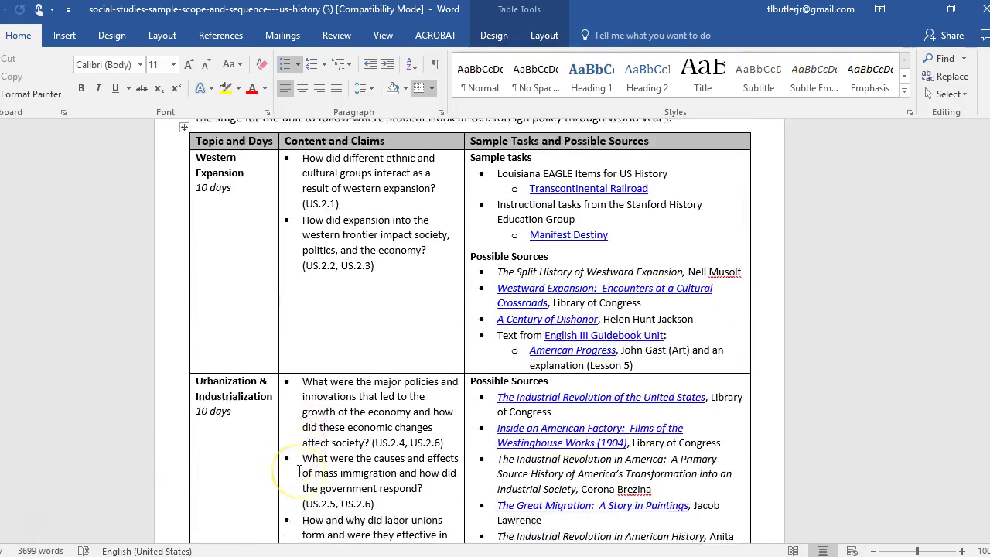
pyautogui.scroll(3, 288, 311)
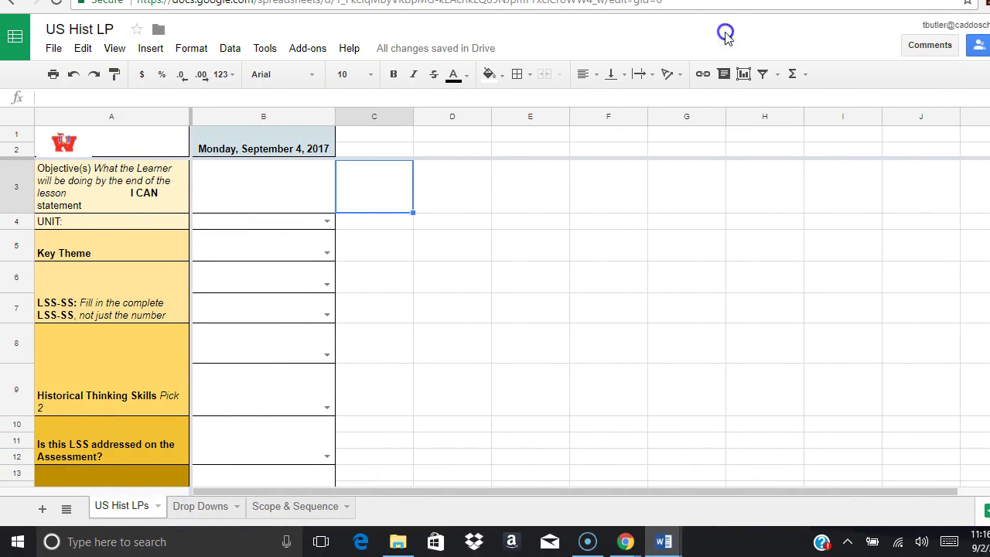
# Copy Monday's column B in the lesson plan sheet and paste it into columns C through F.
pyautogui.click(264, 118)
pyautogui.rightClick(264, 118)
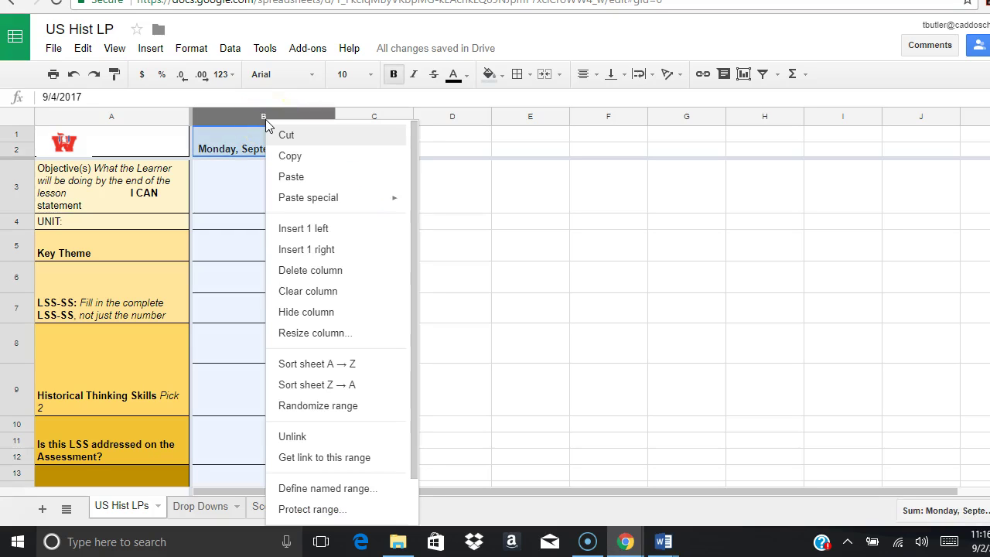
pyautogui.click(294, 155)
pyautogui.moveTo(373, 118); pyautogui.dragTo(433, 119)
pyautogui.moveTo(497, 138); pyautogui.dragTo(588, 120)
pyautogui.rightClick(589, 123)
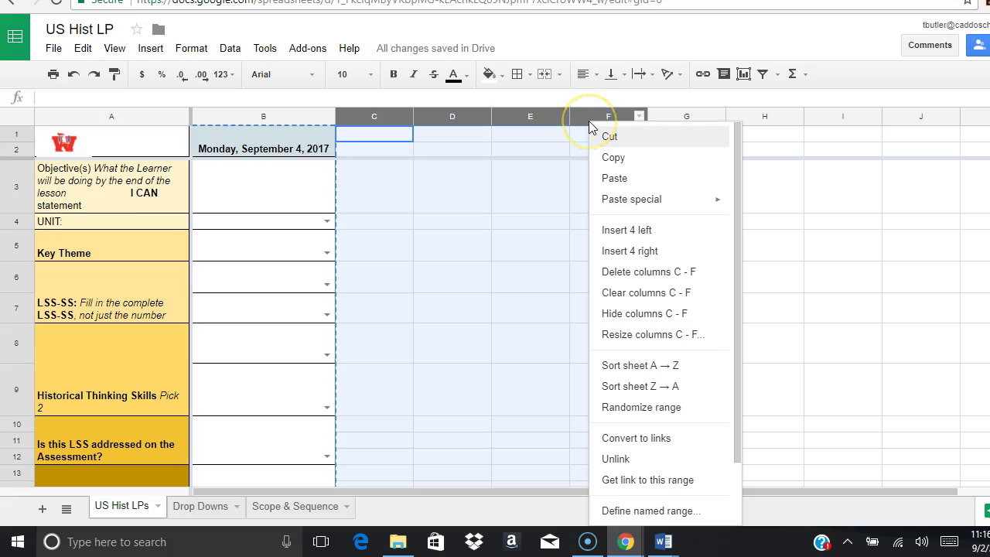
pyautogui.click(613, 179)
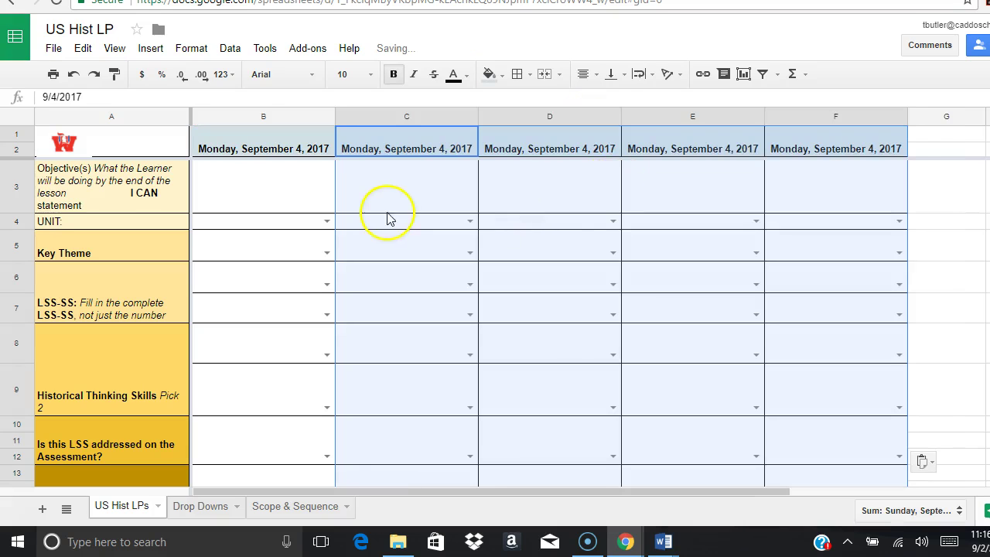
# Set the header dates of columns C through F to 9/5/2017, 9/6/2017, 9/7/2017 and 9/8/2017 in order.
pyautogui.click(382, 207)
pyautogui.doubleClick(413, 153)
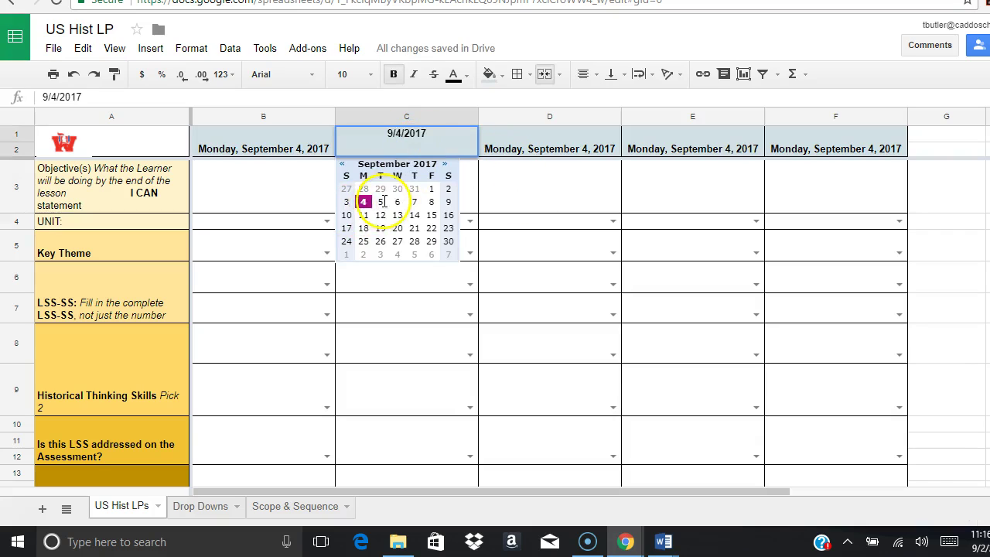
pyautogui.click(381, 203)
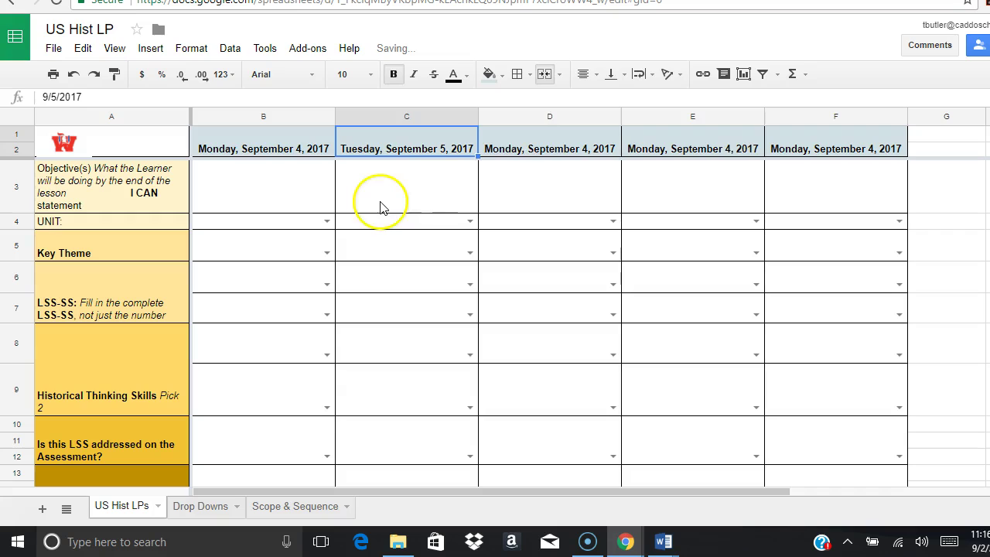
pyautogui.doubleClick(544, 152)
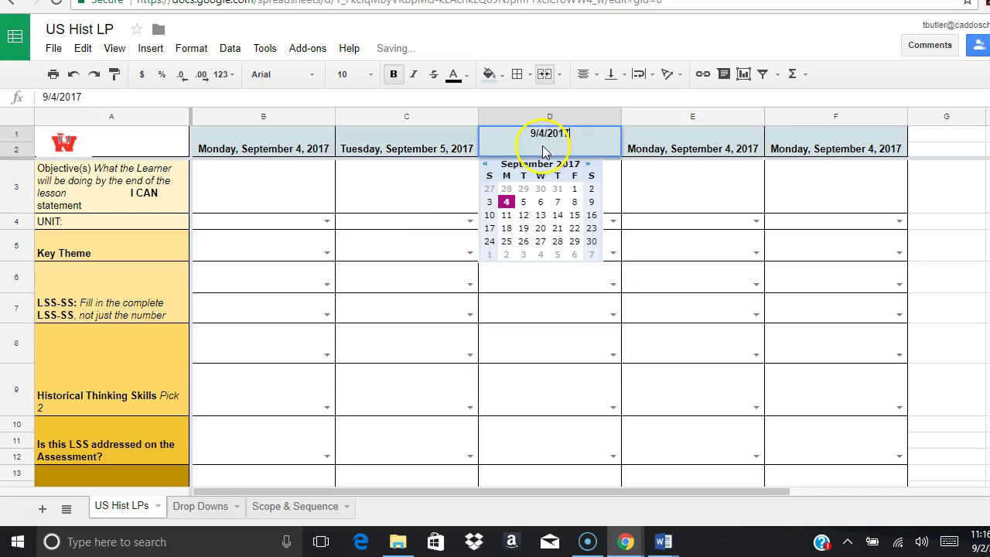
pyautogui.click(539, 202)
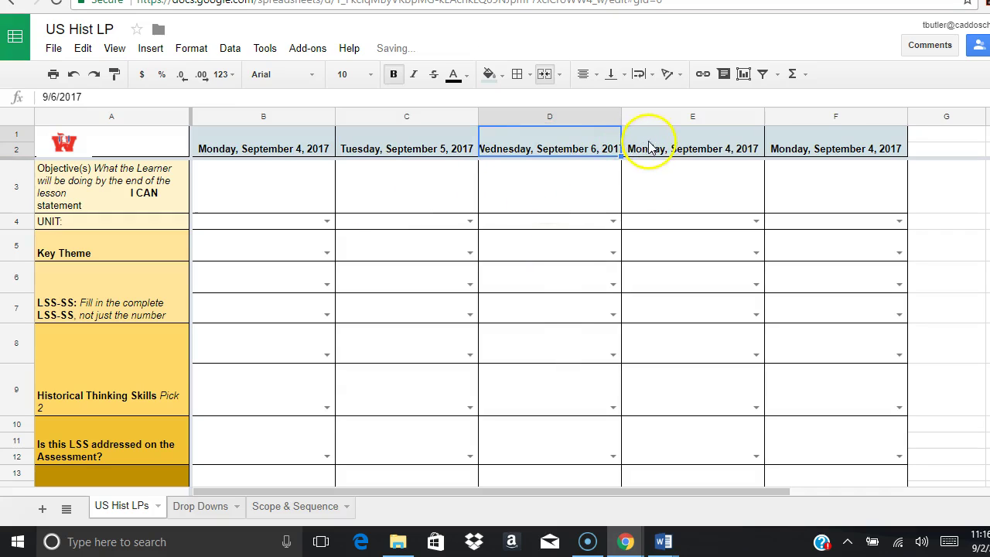
pyautogui.doubleClick(650, 147)
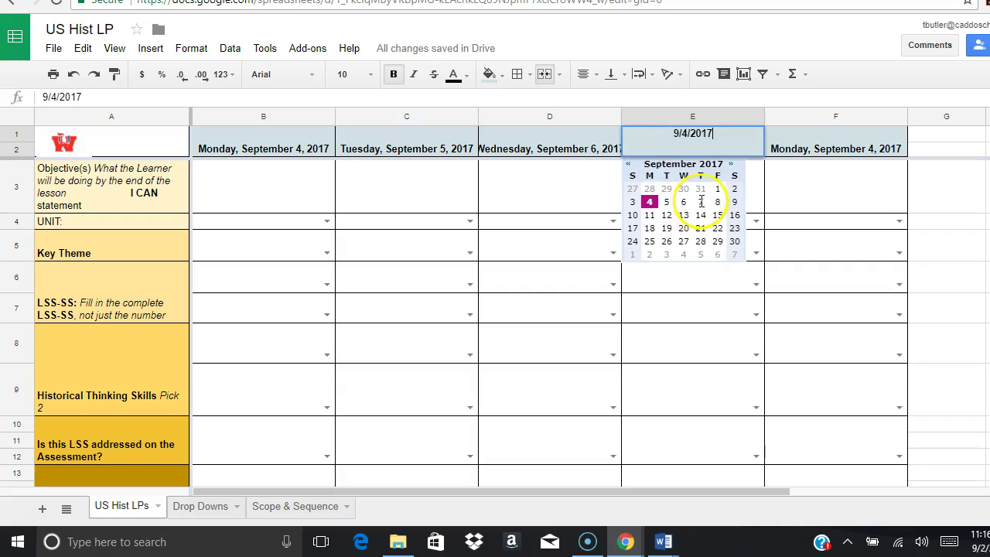
pyautogui.click(701, 202)
pyautogui.doubleClick(791, 151)
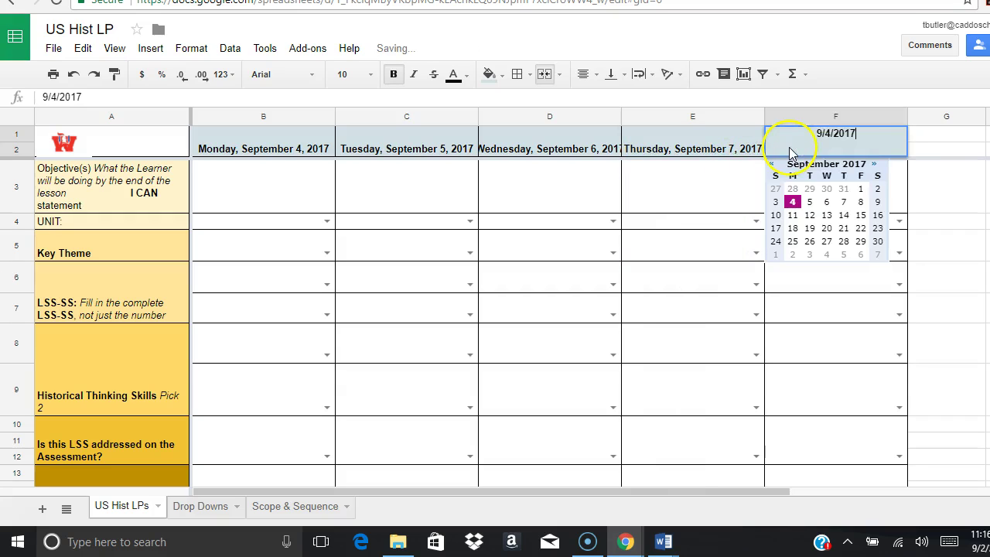
pyautogui.click(861, 202)
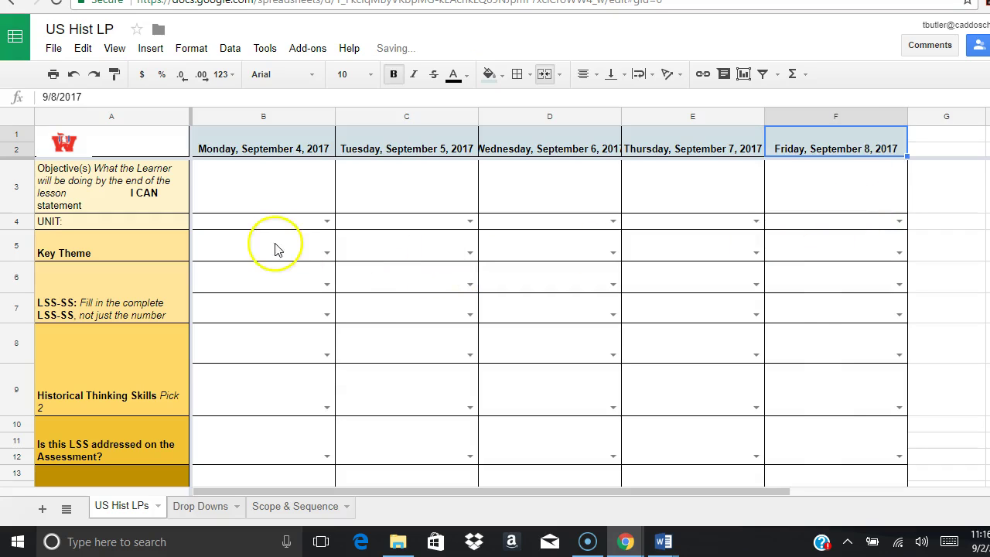
# Check the copied weekday columns by viewing Tuesday's Key Theme and UNIT dropdowns without choosing an option.
pyautogui.scroll(-3, 296, 261)
pyautogui.scroll(3, 291, 260)
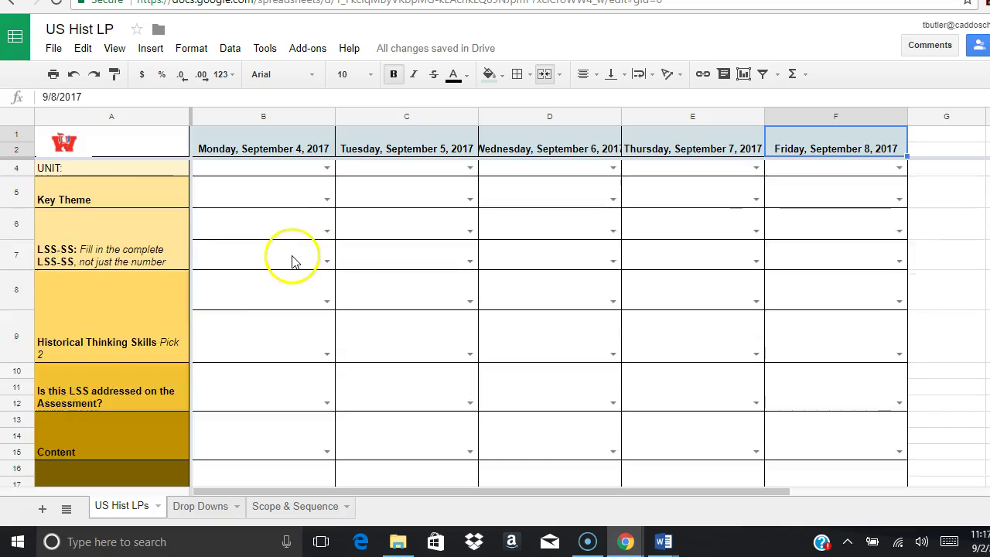
pyautogui.click(470, 252)
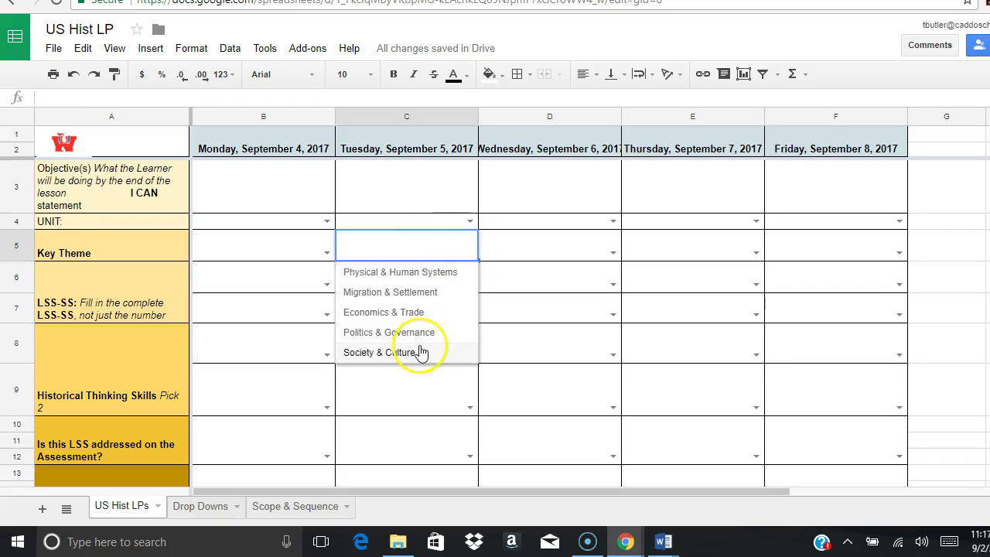
pyautogui.click(466, 222)
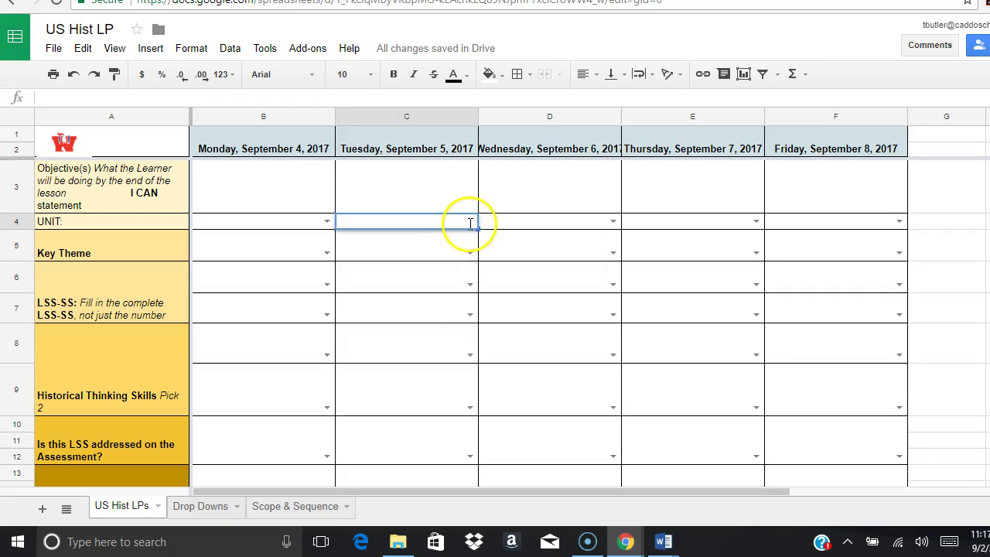
pyautogui.click(502, 225)
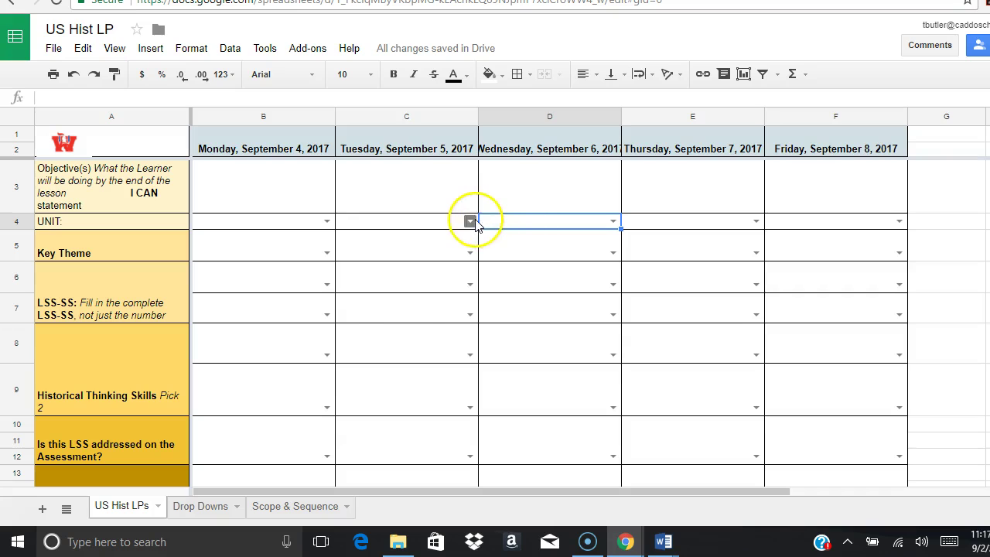
pyautogui.click(471, 221)
pyautogui.click(369, 194)
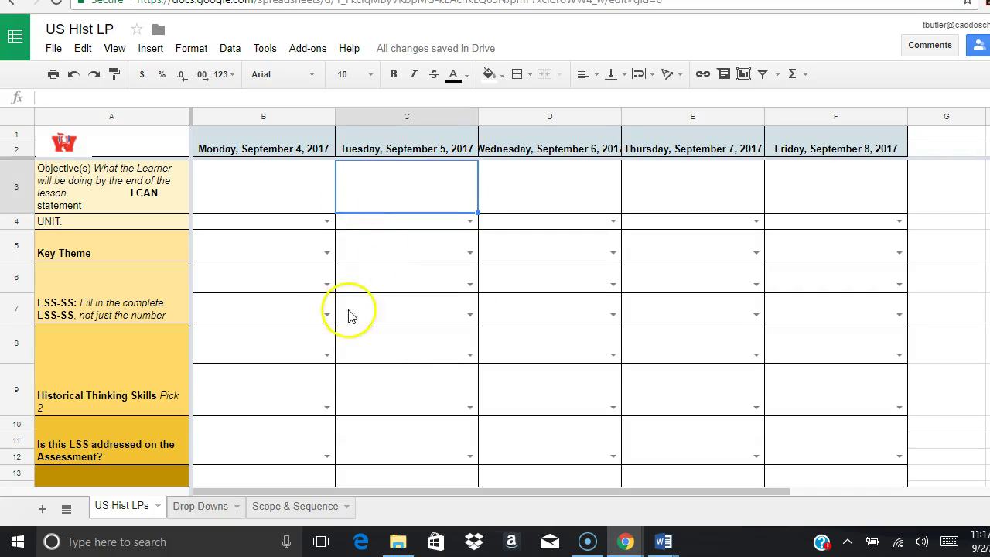
pyautogui.click(294, 204)
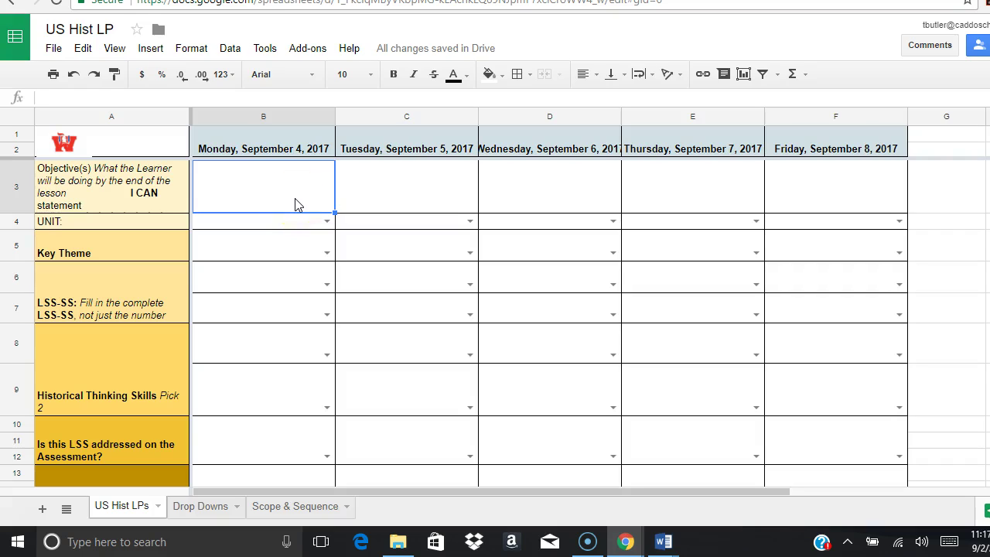